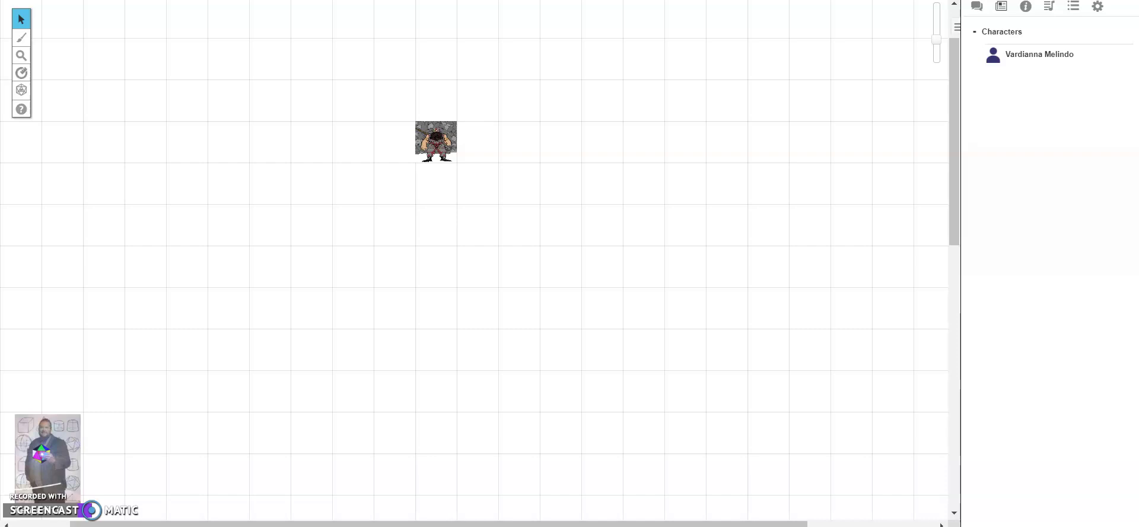
# - Open the character's Pathfinder character sheet from the journal and enlarge its window to show more of the sheet
pyautogui.click(1052, 59)
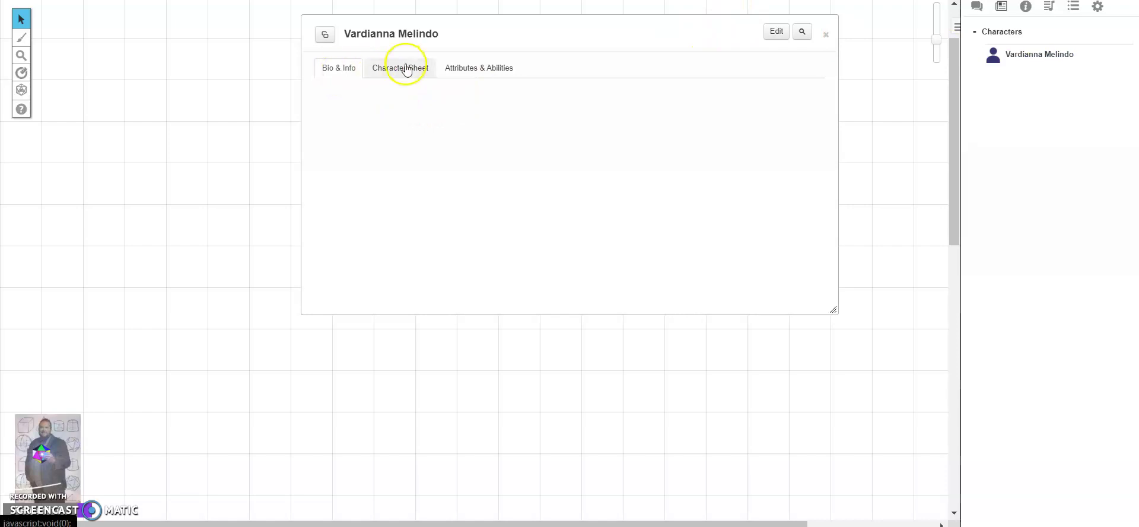
pyautogui.click(480, 69)
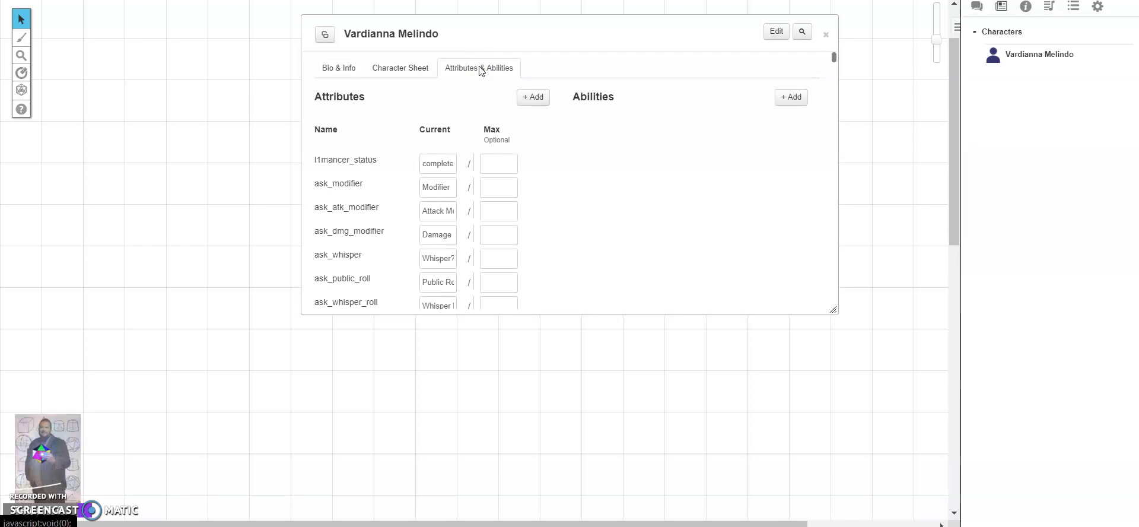
pyautogui.click(430, 70)
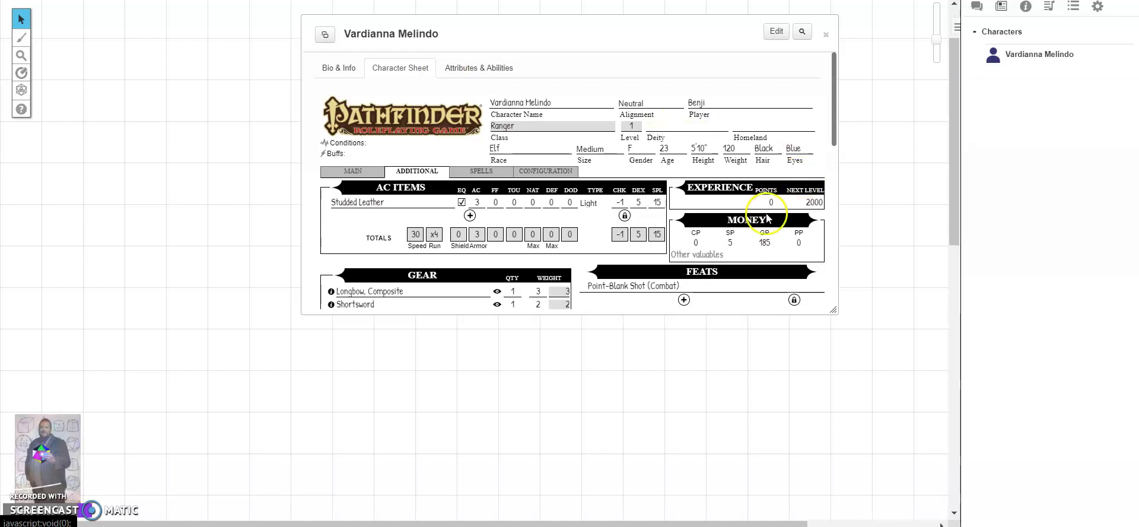
pyautogui.click(765, 243)
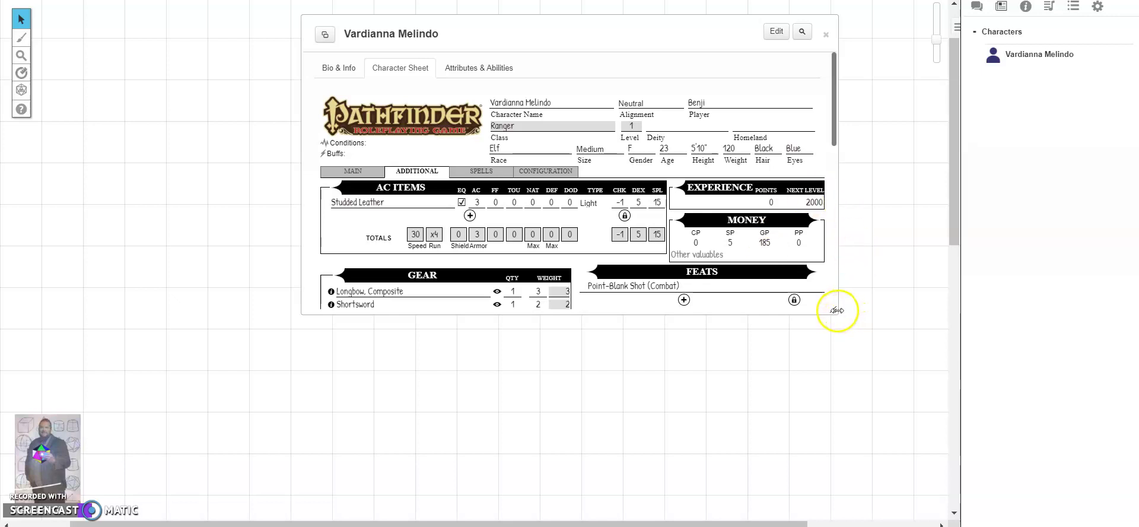
pyautogui.moveTo(835, 310); pyautogui.dragTo(1031, 492)
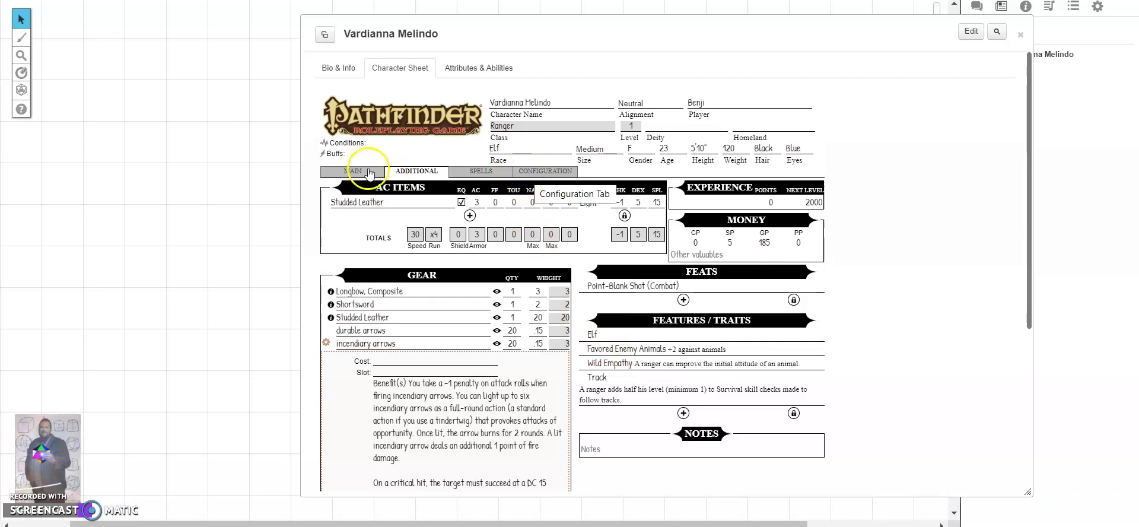
# - Set the racial ability modifiers for Dexterity, Constitution and Intelligence to 0 in the sheet's configuration
pyautogui.click(535, 178)
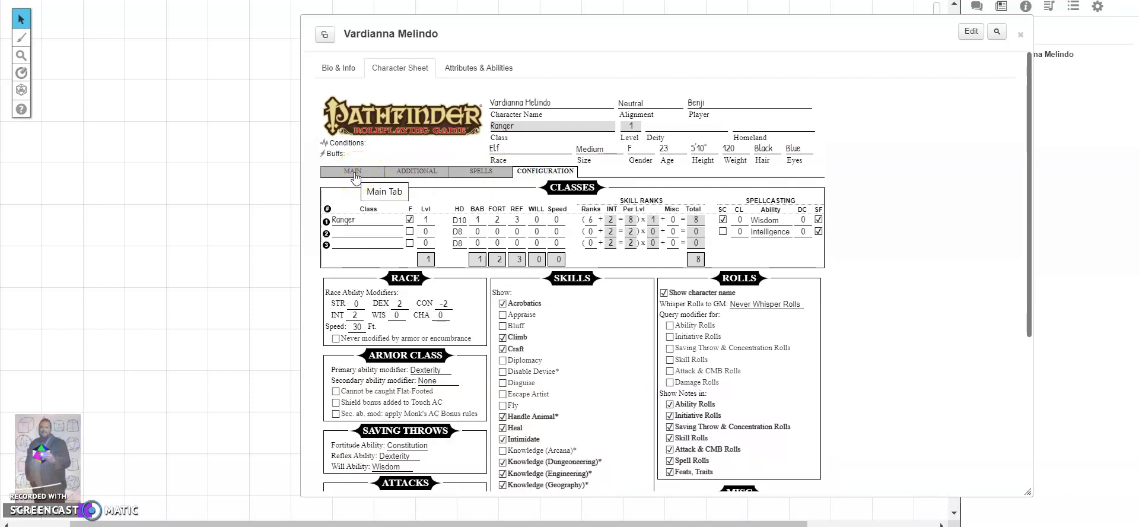
pyautogui.click(406, 301)
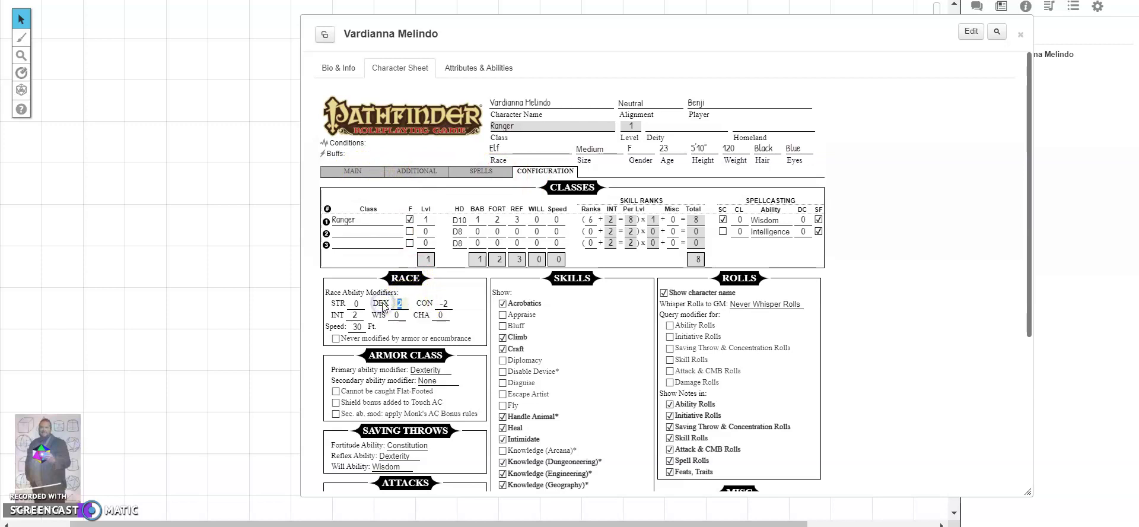
pyautogui.press('BackSpace')
pyautogui.write('0')
pyautogui.press('Tab')
pyautogui.write('0')
pyautogui.press('Tab')
pyautogui.write('0')
pyautogui.press('Tab')
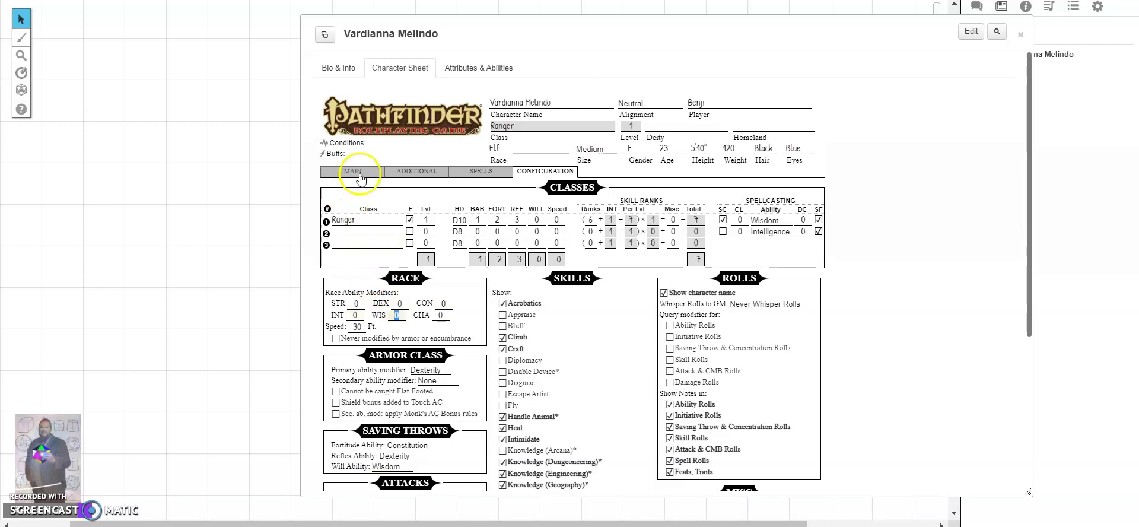
# - Examine the ability scores, hit points and race entry on the main page of the character sheet
pyautogui.click(356, 172)
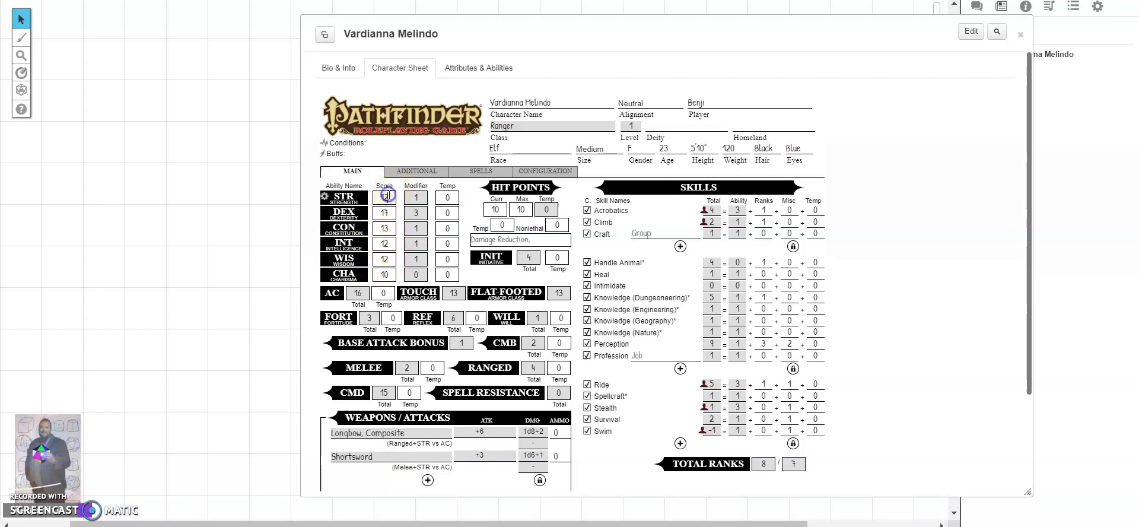
pyautogui.click(386, 228)
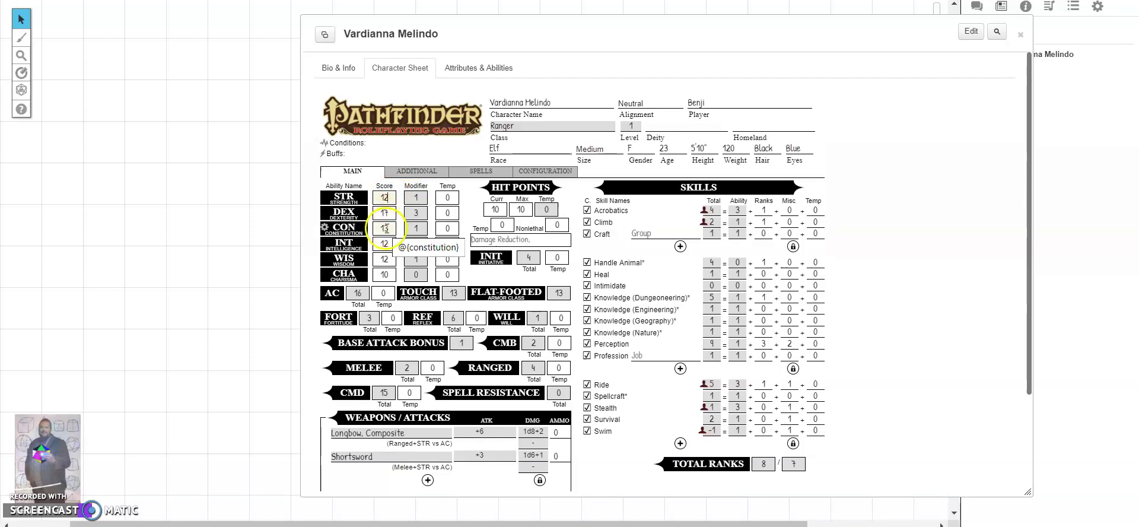
pyautogui.click(389, 243)
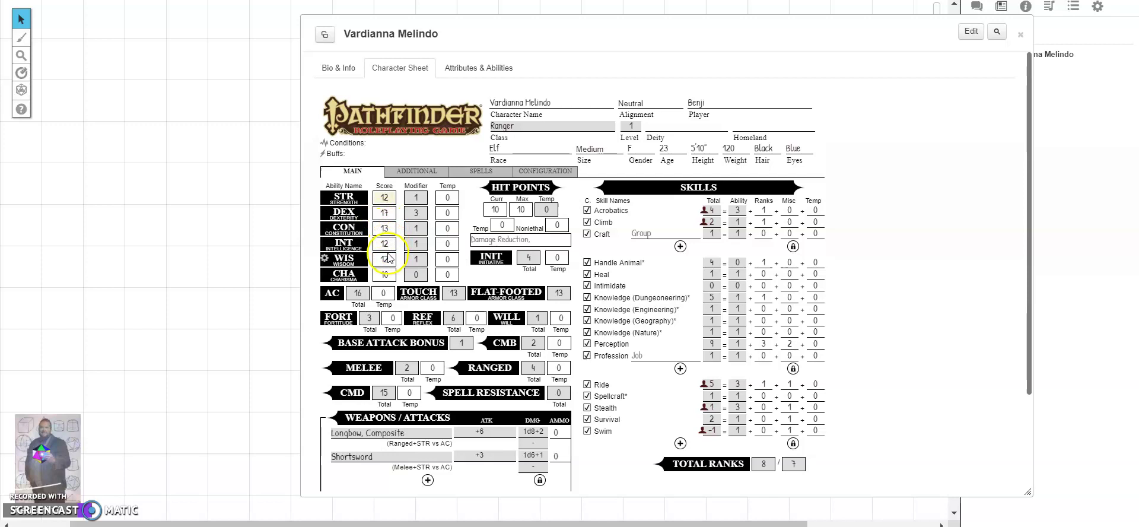
pyautogui.click(386, 260)
pyautogui.click(390, 275)
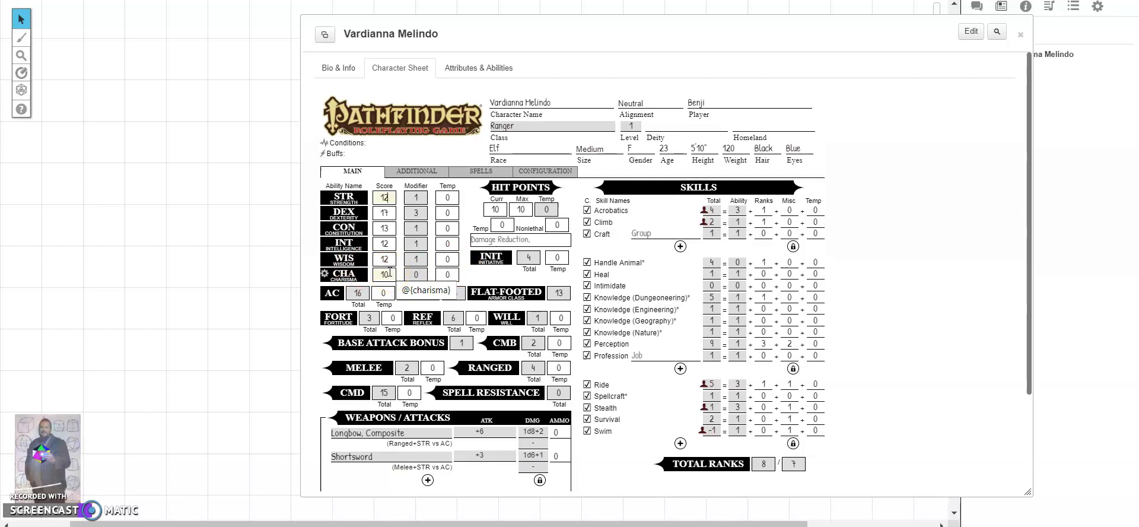
pyautogui.click(511, 226)
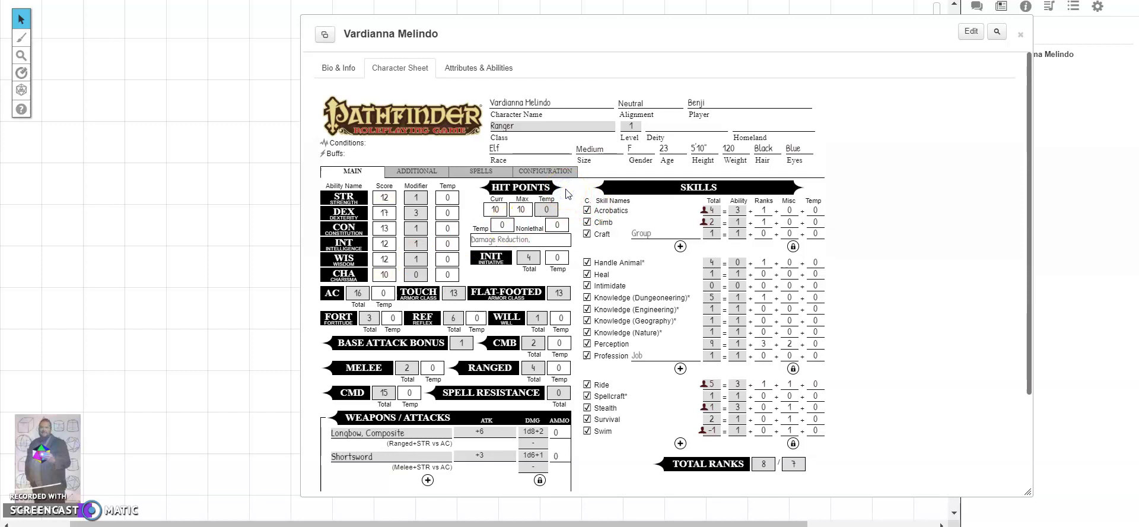
pyautogui.click(522, 145)
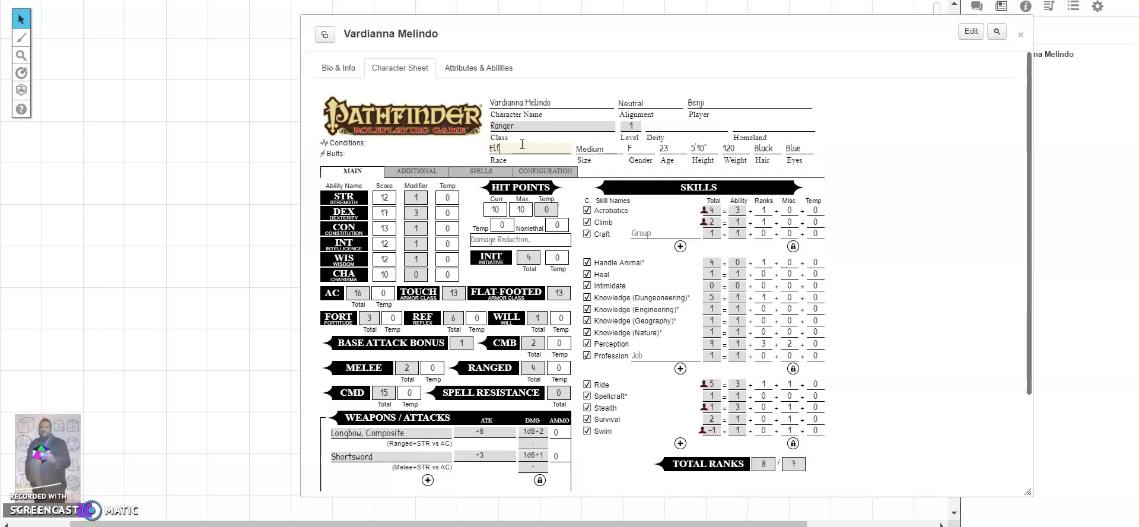
# - Set the elf's racial ability modifiers to +2 Dexterity, -2 Constitution and +2 Intelligence in the sheet's configuration
pyautogui.click(523, 171)
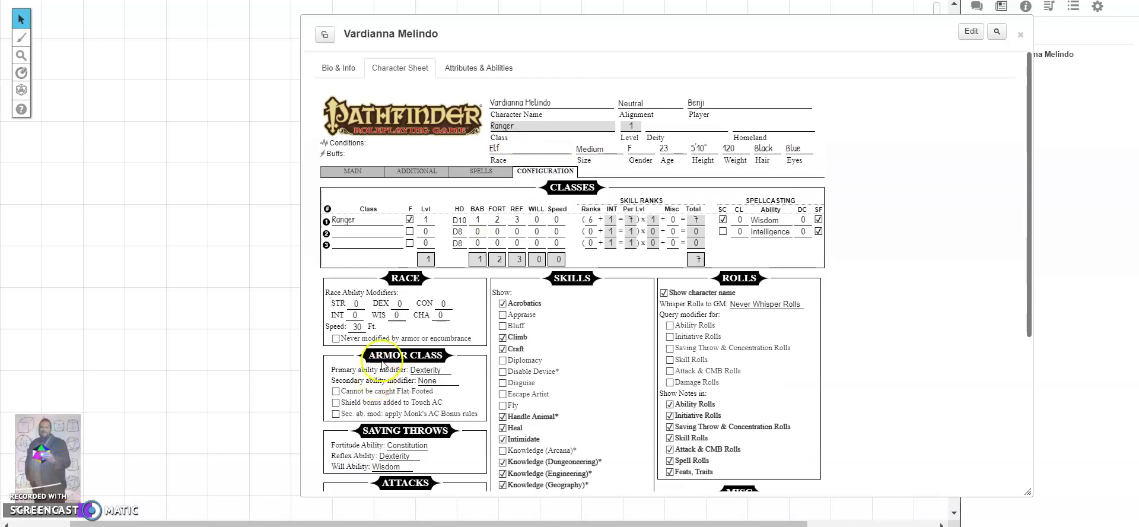
pyautogui.doubleClick(406, 304)
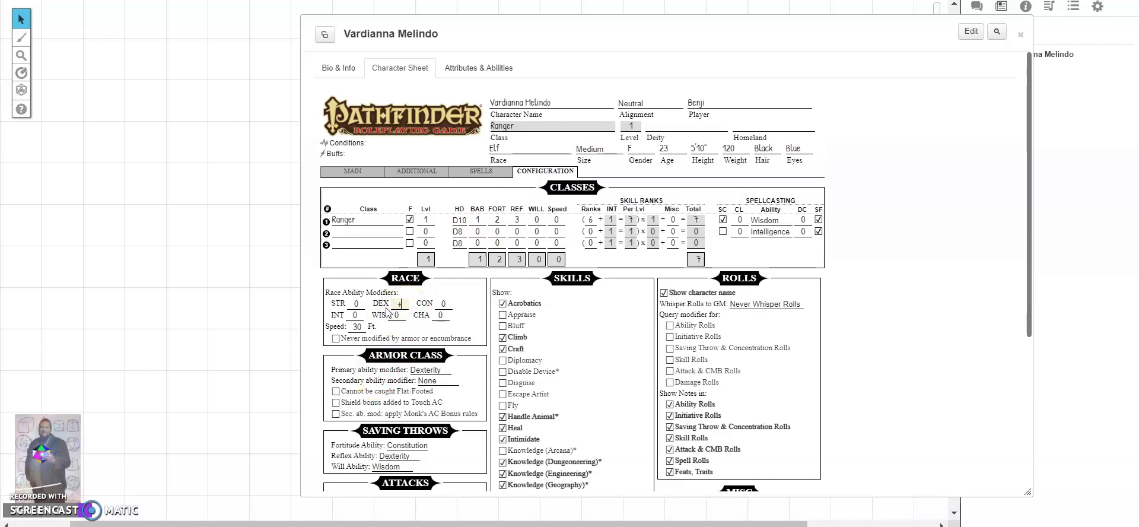
pyautogui.press('Tab')
pyautogui.press('BackSpace')
pyautogui.press('Tab')
pyautogui.write('+2')
pyautogui.press('Tab')
pyautogui.click(384, 200)
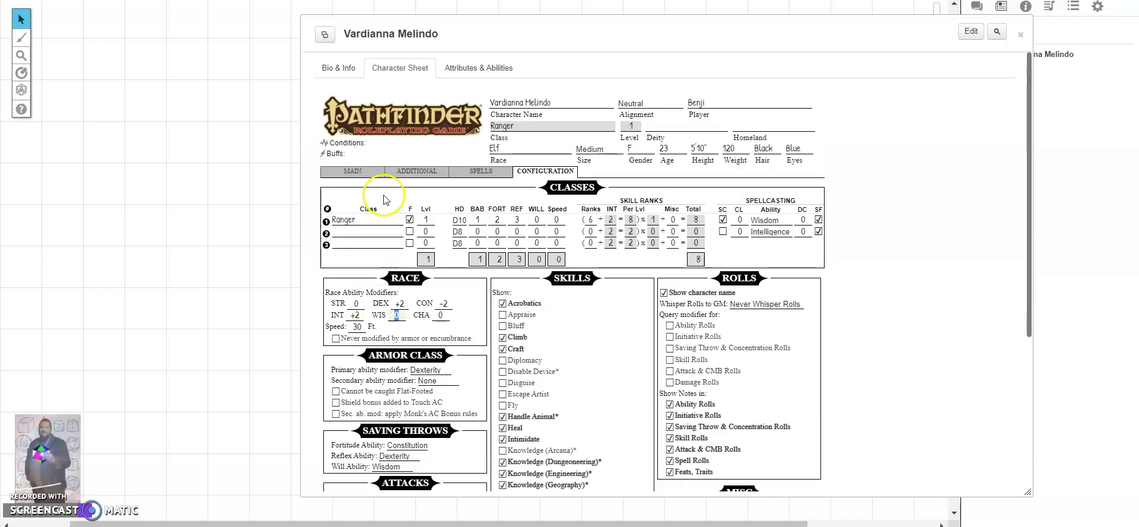
# - Return to the main page and check the ability scores, modifiers and weapon attack bonuses
pyautogui.click(368, 172)
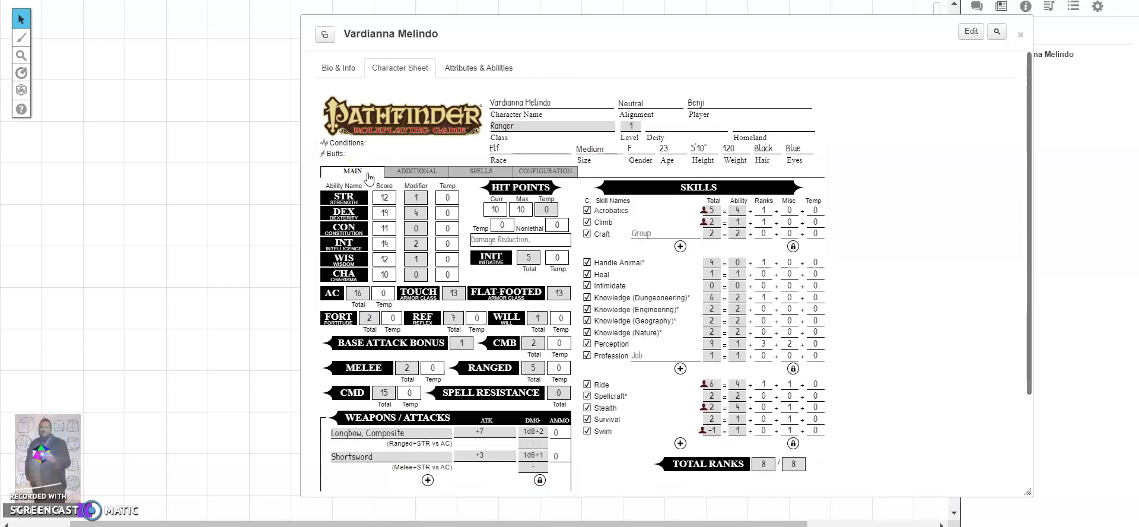
pyautogui.click(401, 221)
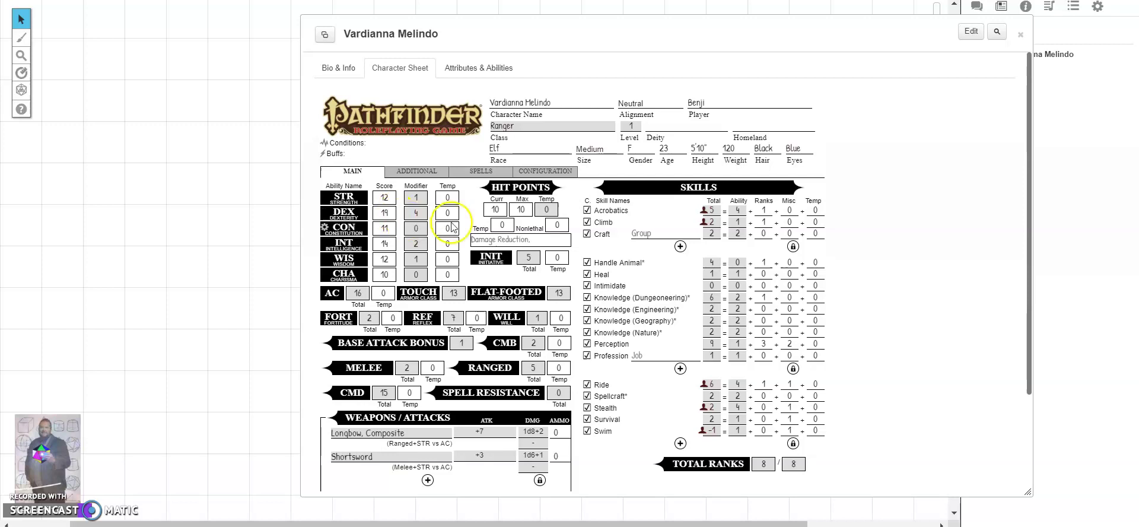
pyautogui.click(385, 214)
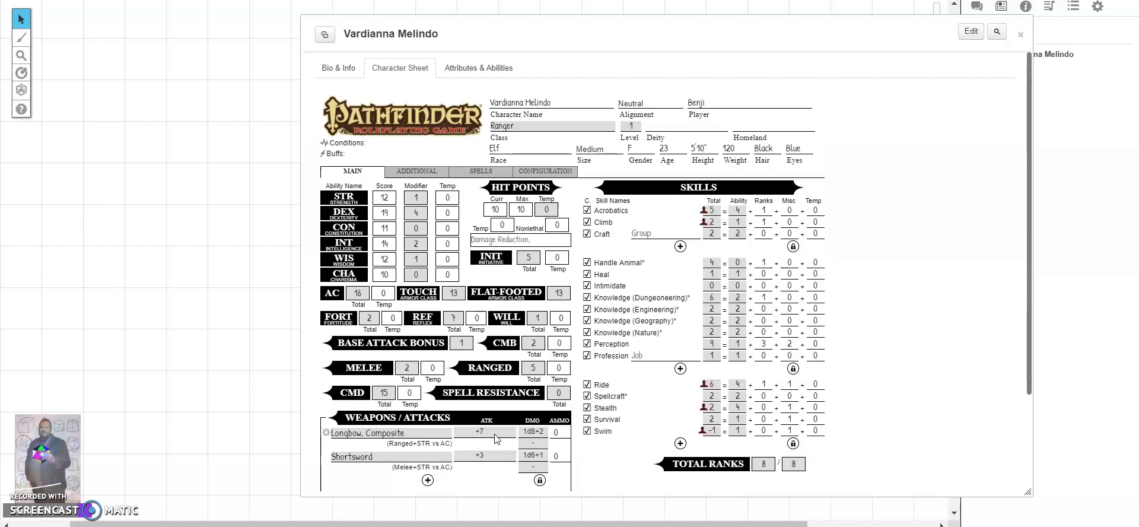
pyautogui.click(234, 274)
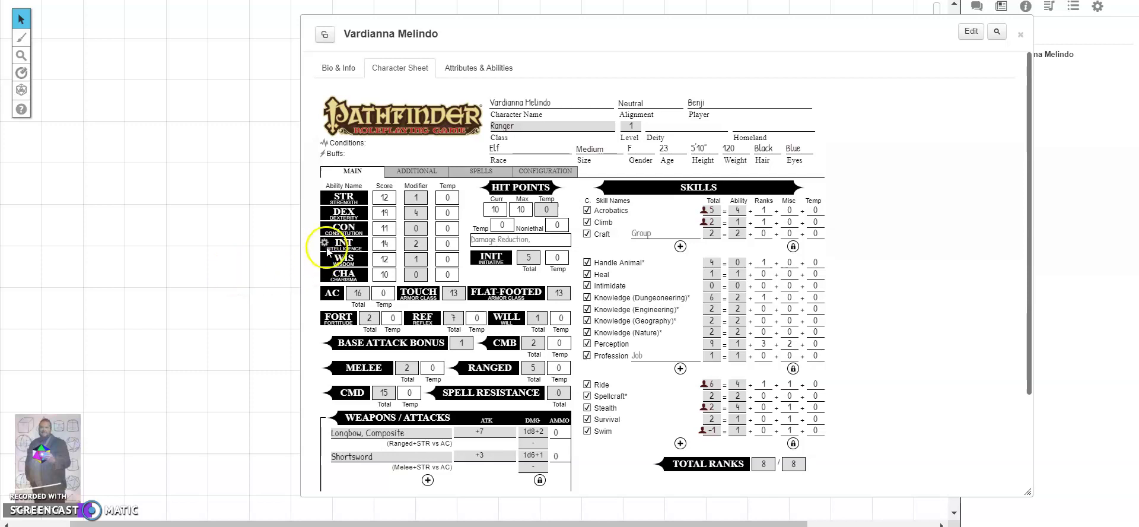
# - Try to overwrite the Constitution score directly with 13 on the main page
pyautogui.doubleClick(392, 230)
pyautogui.write('13')
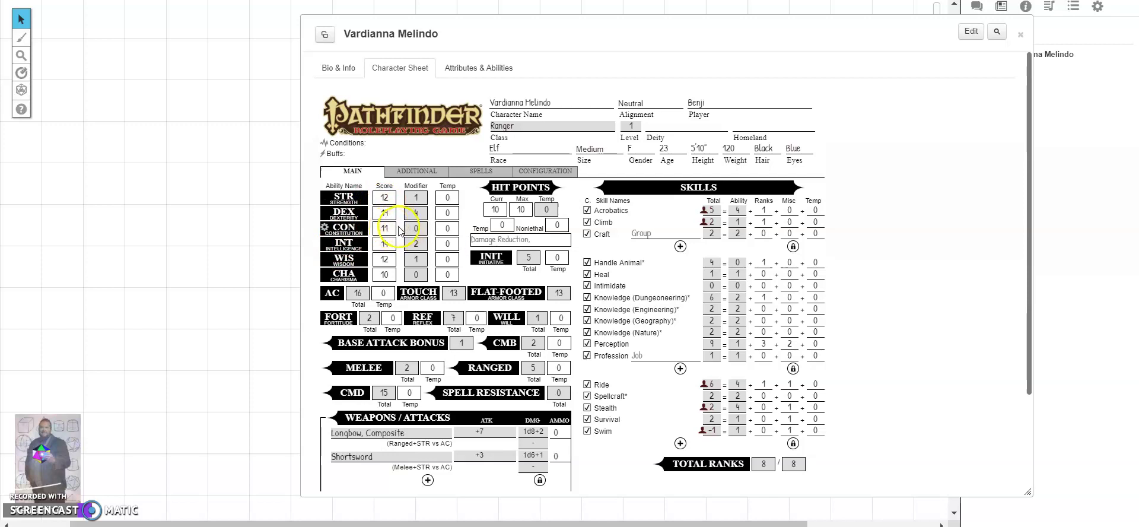
pyautogui.click(395, 238)
pyautogui.press('BackSpace')
pyautogui.write('1')
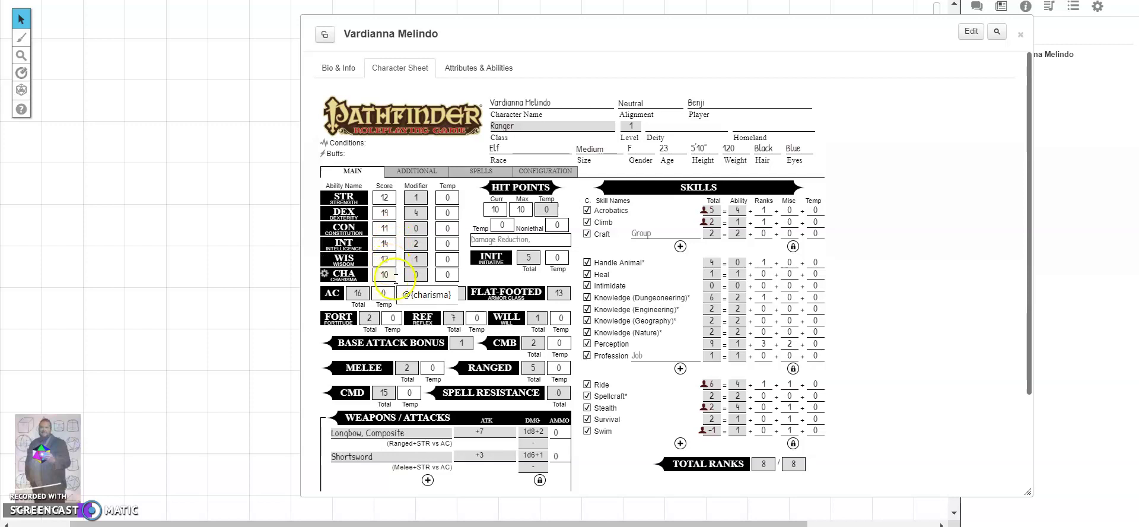
# - Try a temporary Dexterity adjustment of -2, and reset it to 0
pyautogui.click(449, 199)
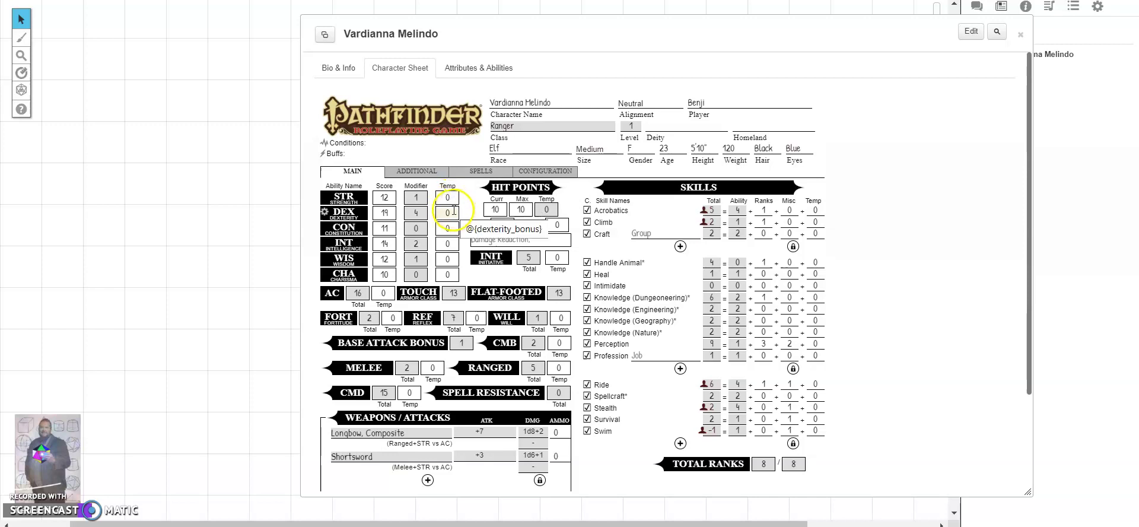
pyautogui.doubleClick(450, 213)
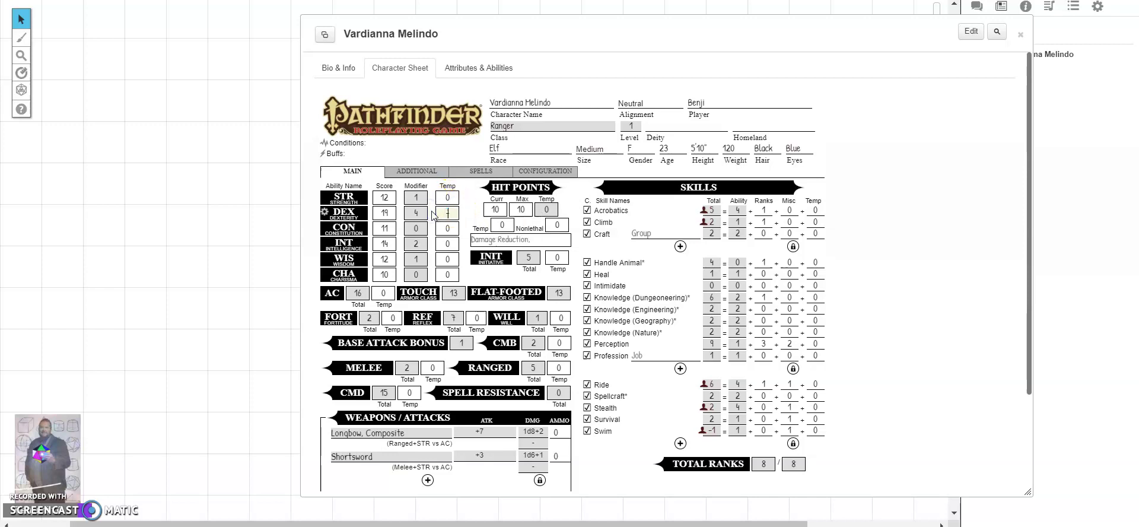
pyautogui.write('-2')
pyautogui.click(454, 215)
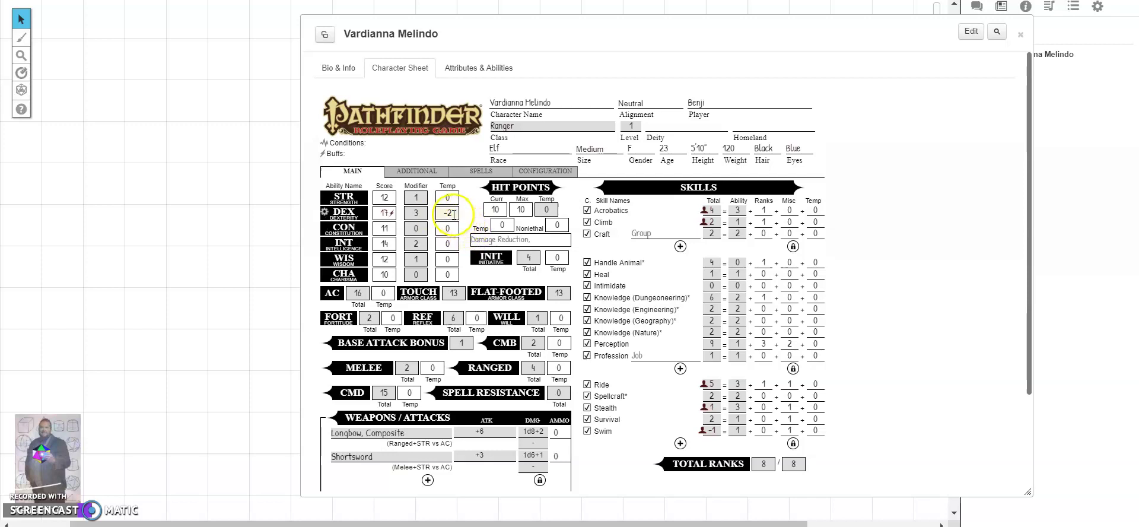
pyautogui.press('BackSpace')
pyautogui.press('BackSpace')
pyautogui.write('0')
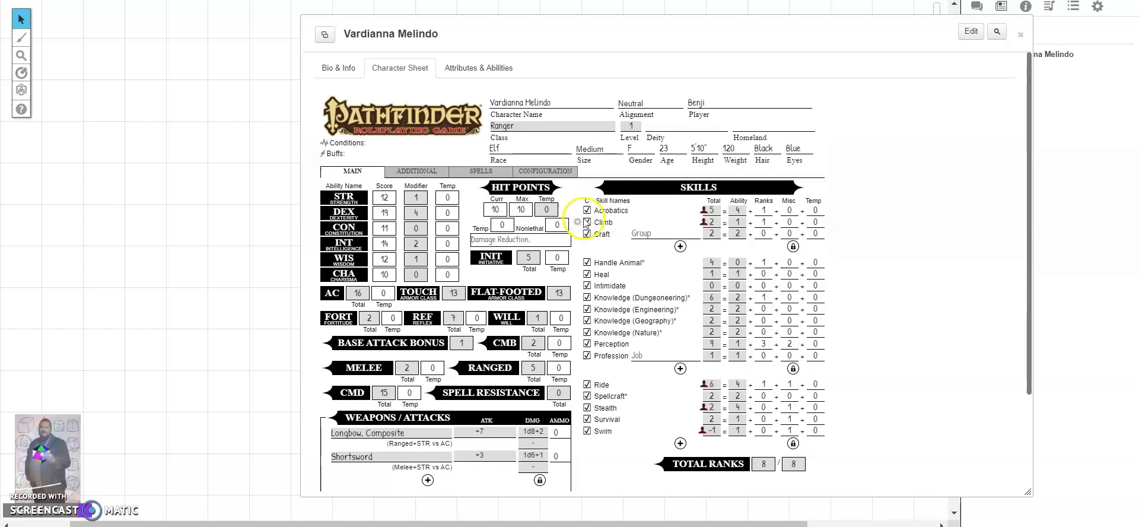
# - Inspect the current hit points and the breakdown behind the initiative total, leaving the breakdown collapsed
pyautogui.click(497, 209)
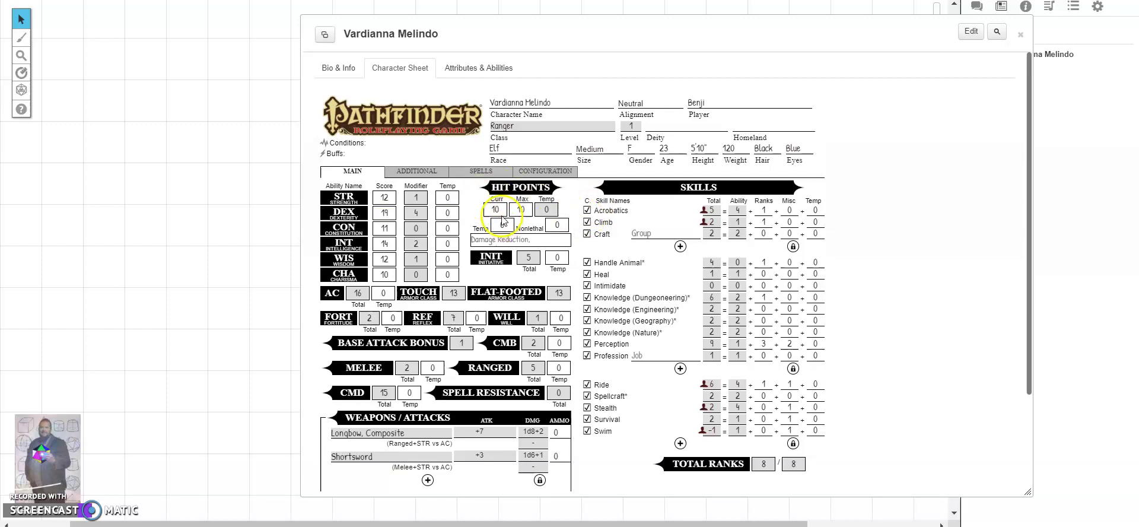
pyautogui.click(475, 258)
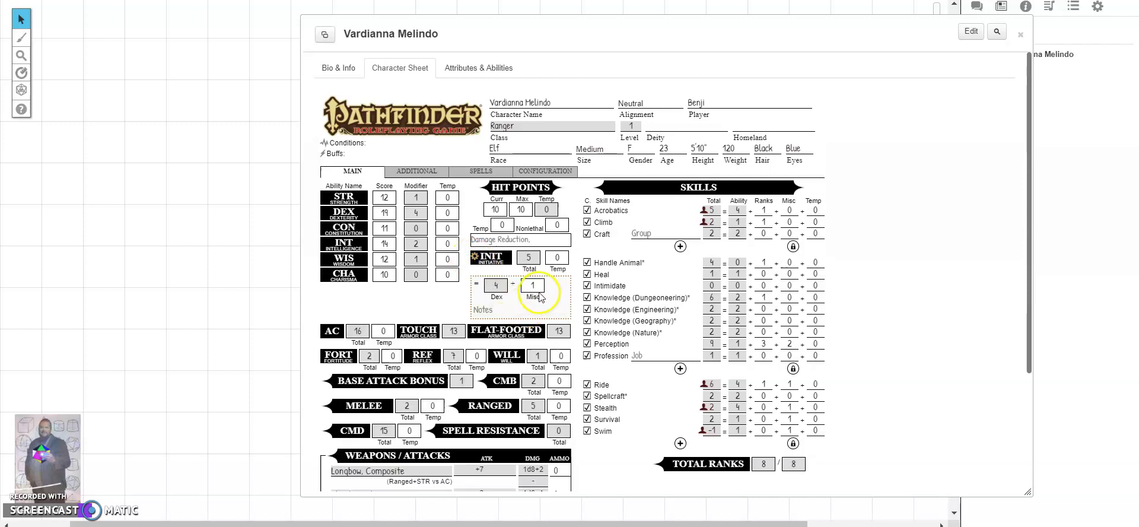
pyautogui.click(474, 259)
pyautogui.click(474, 259)
pyautogui.click(474, 260)
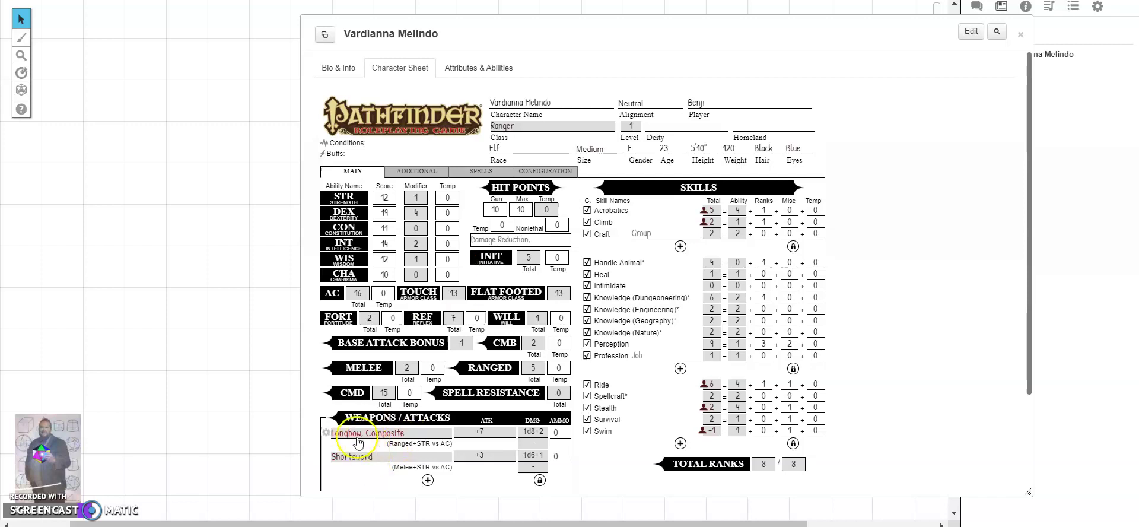
# - Inspect the attack and damage details of the composite longbow, and collapse them again
pyautogui.click(328, 434)
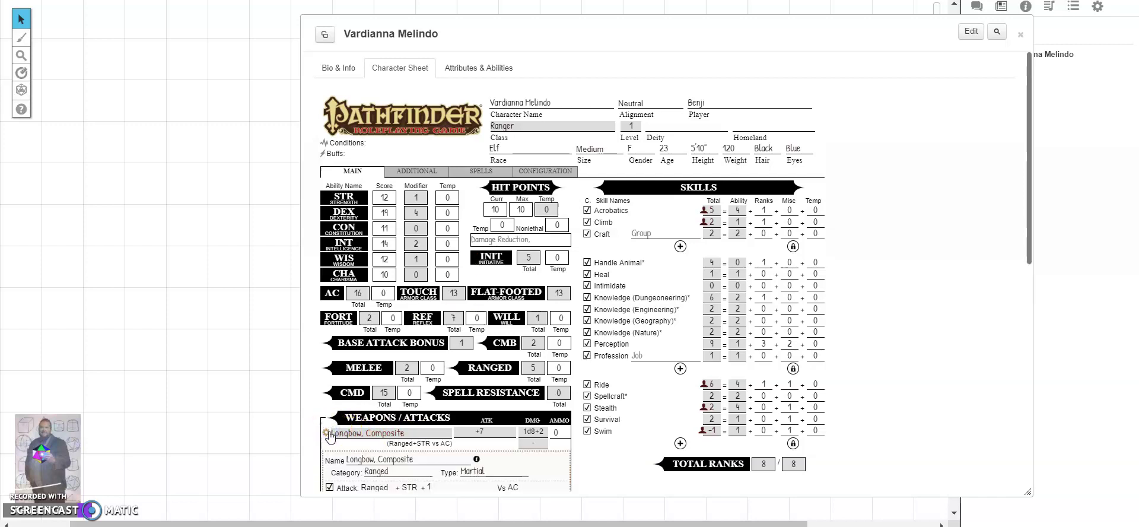
pyautogui.scroll(-1, 330, 436)
pyautogui.scroll(-1, 330, 436)
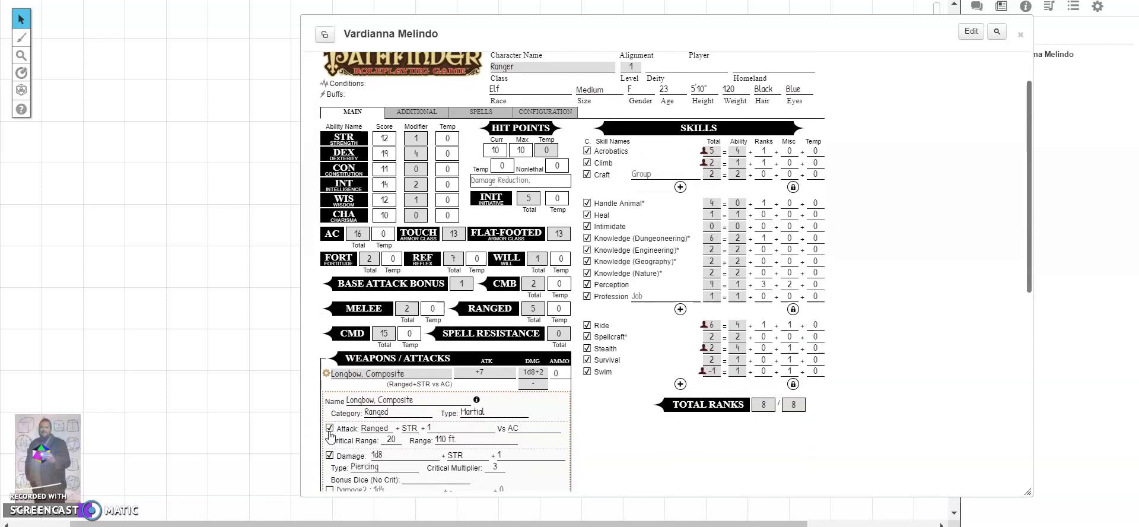
pyautogui.click(326, 376)
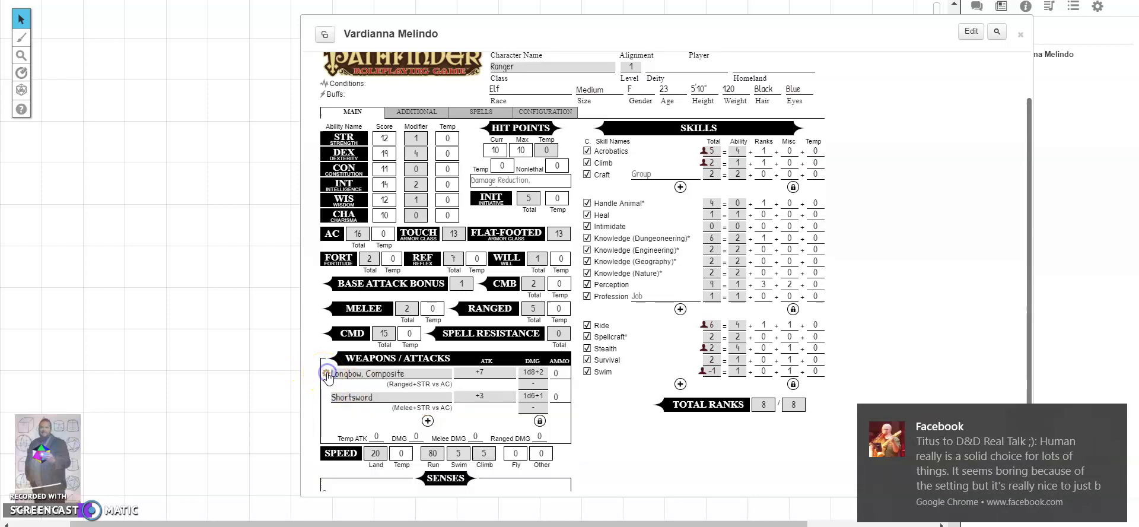
# - Unlock the weapons and attacks list so that its entries can be reordered or deleted
pyautogui.click(362, 407)
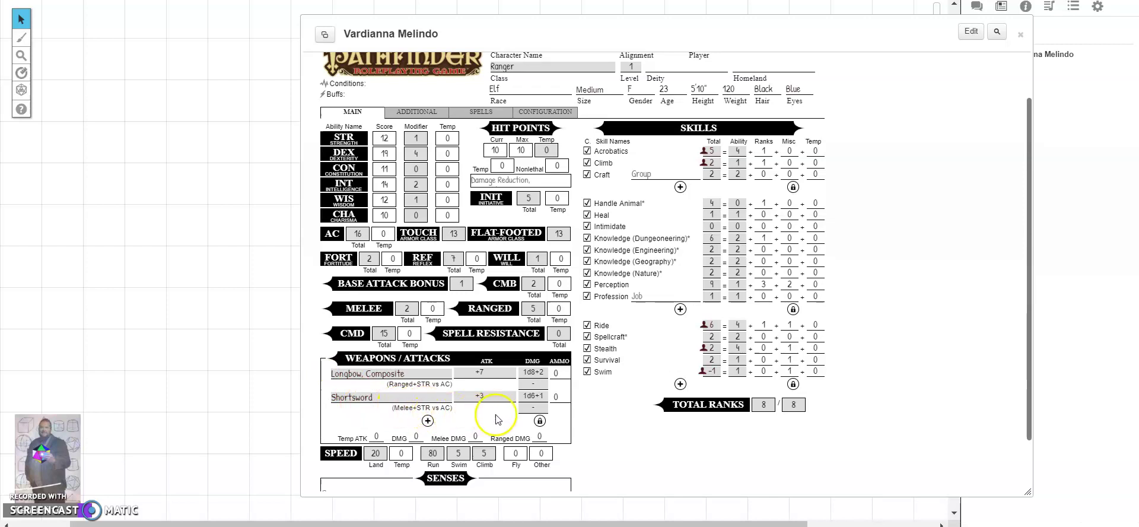
pyautogui.click(540, 421)
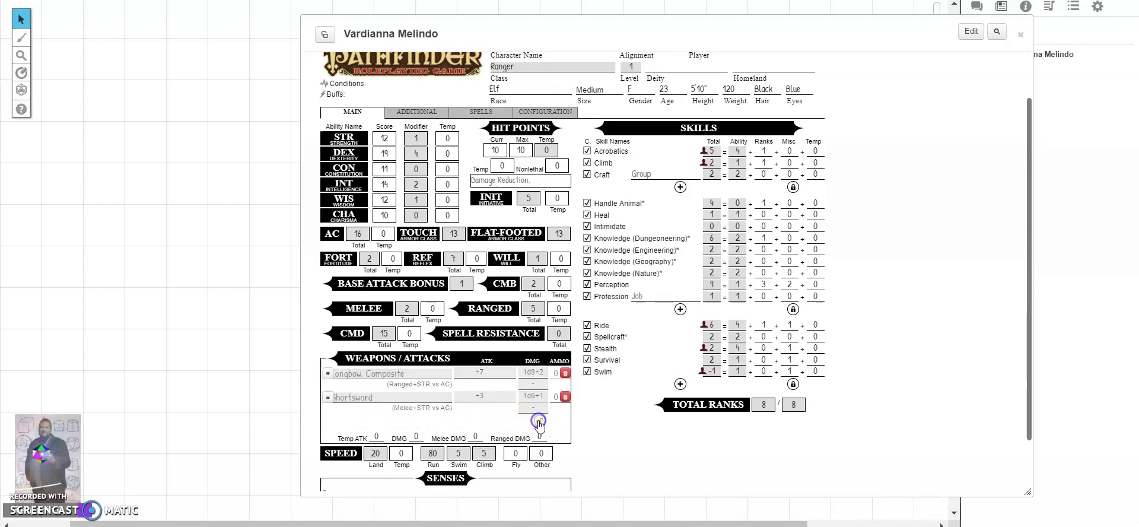
# - Delete the Shortsword entry from the weapons and attacks list, and lock the list again
pyautogui.click(565, 396)
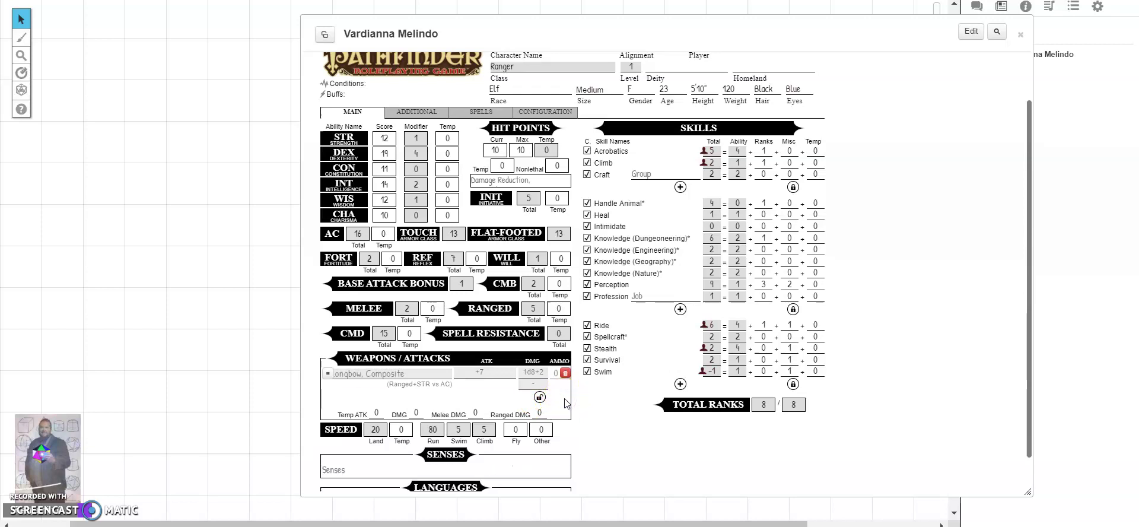
pyautogui.click(540, 397)
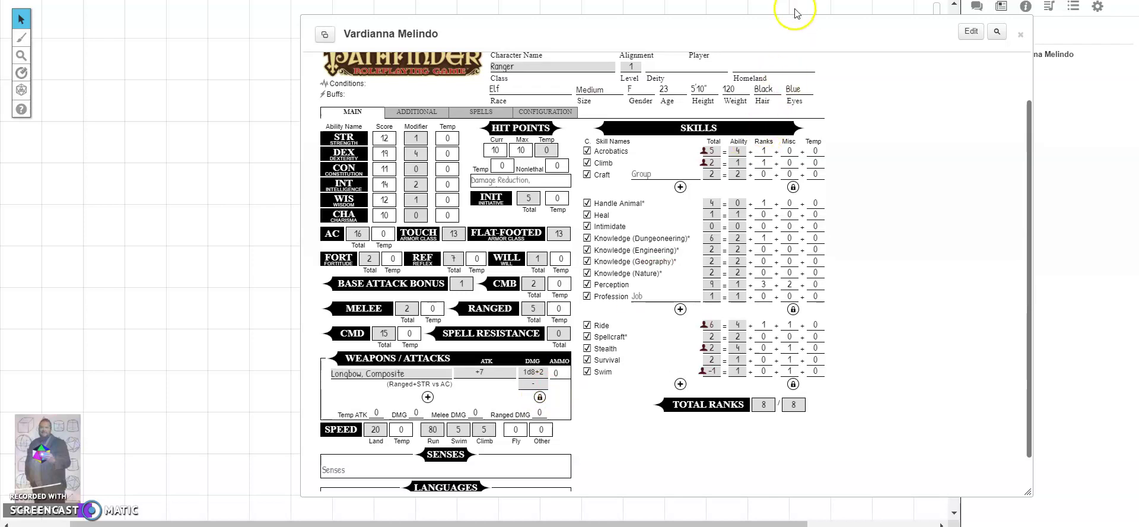
# - Add the Shortsword from the compendium to the sheet's weapons and attacks, and check the gear list for it
pyautogui.click(794, 28)
pyautogui.moveTo(794, 28); pyautogui.dragTo(567, 37)
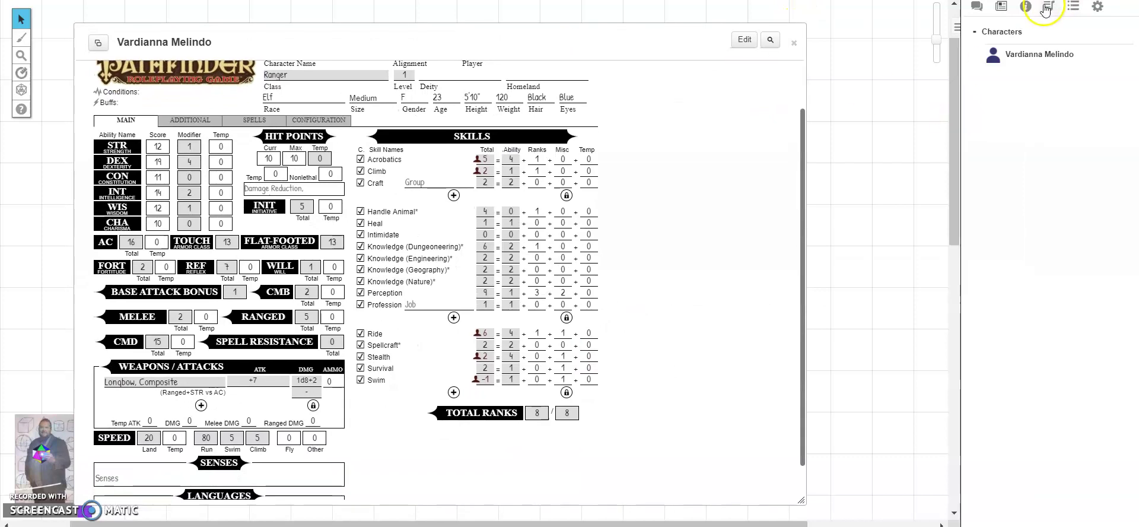
pyautogui.click(1025, 11)
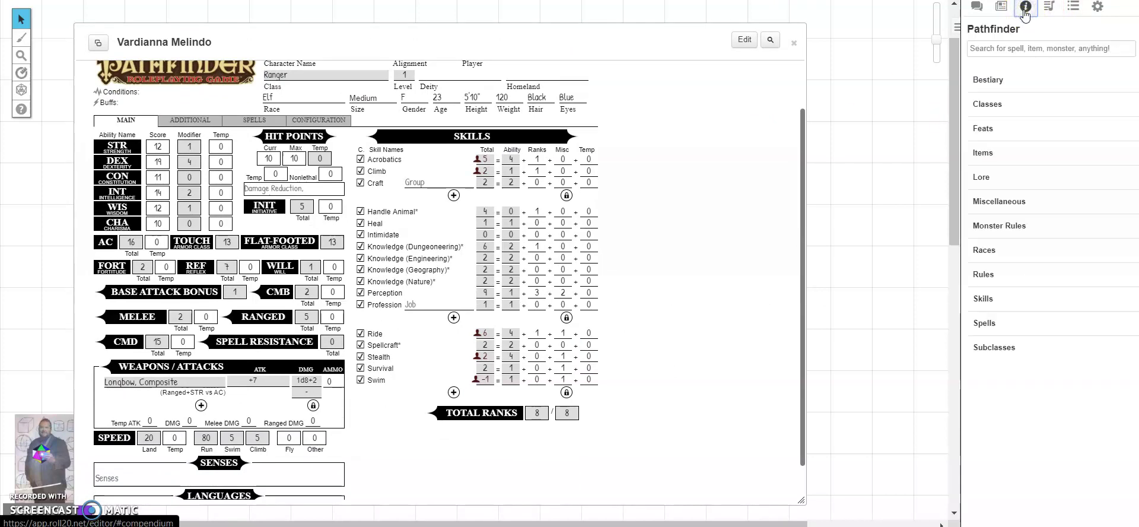
pyautogui.click(1034, 46)
pyautogui.write('shortsword')
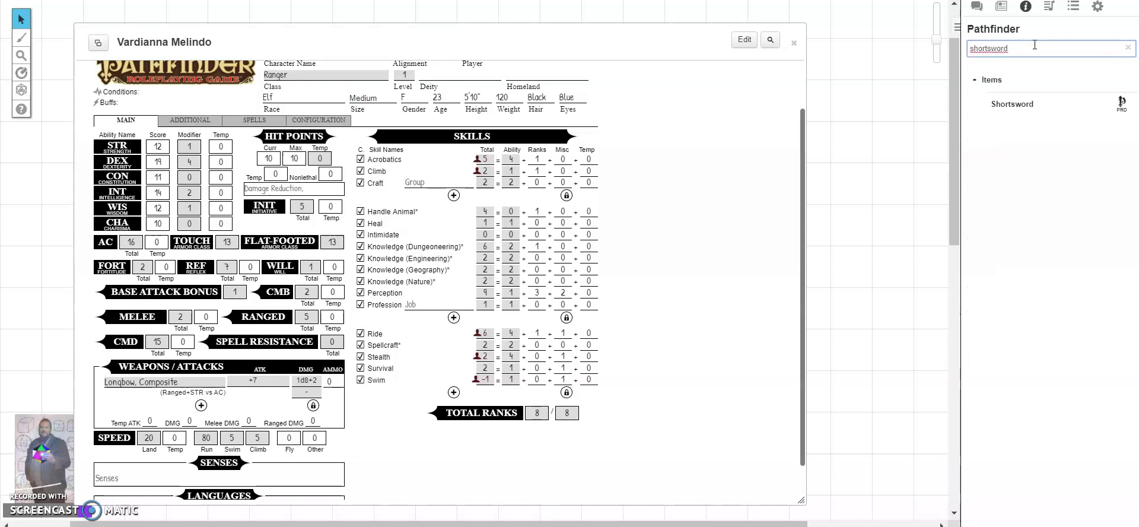
pyautogui.moveTo(1015, 86); pyautogui.dragTo(226, 392)
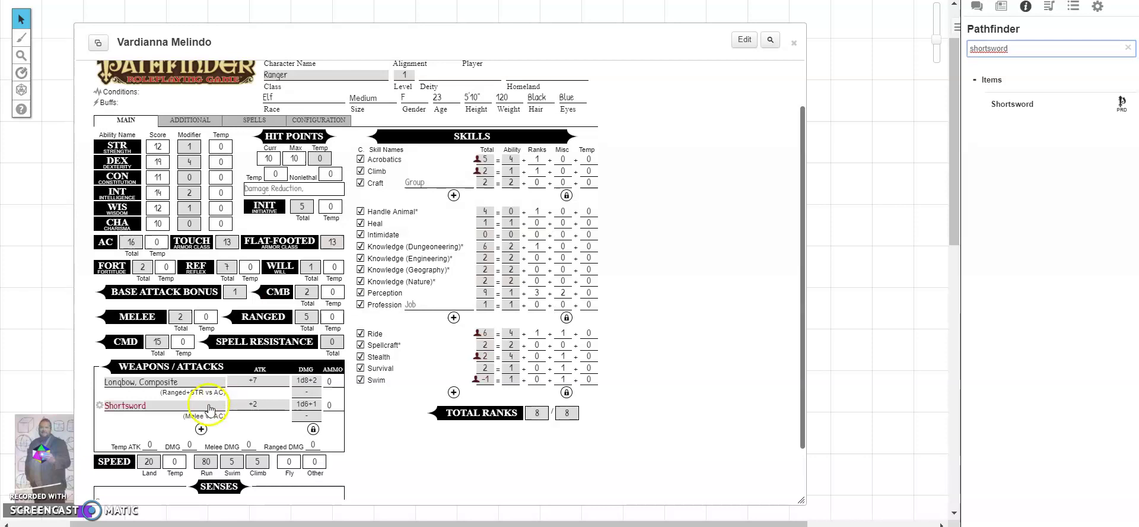
pyautogui.click(196, 122)
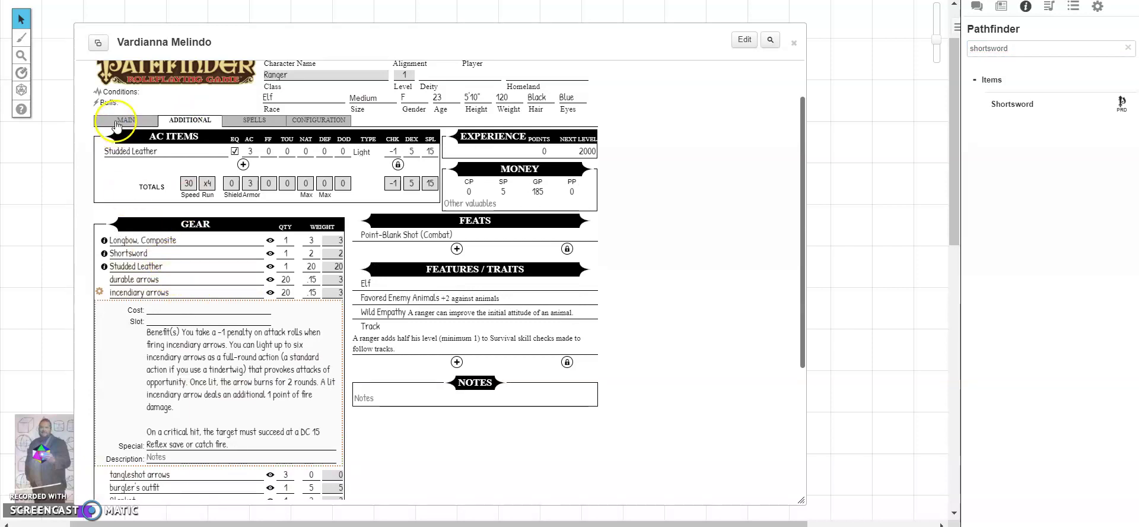
pyautogui.click(118, 123)
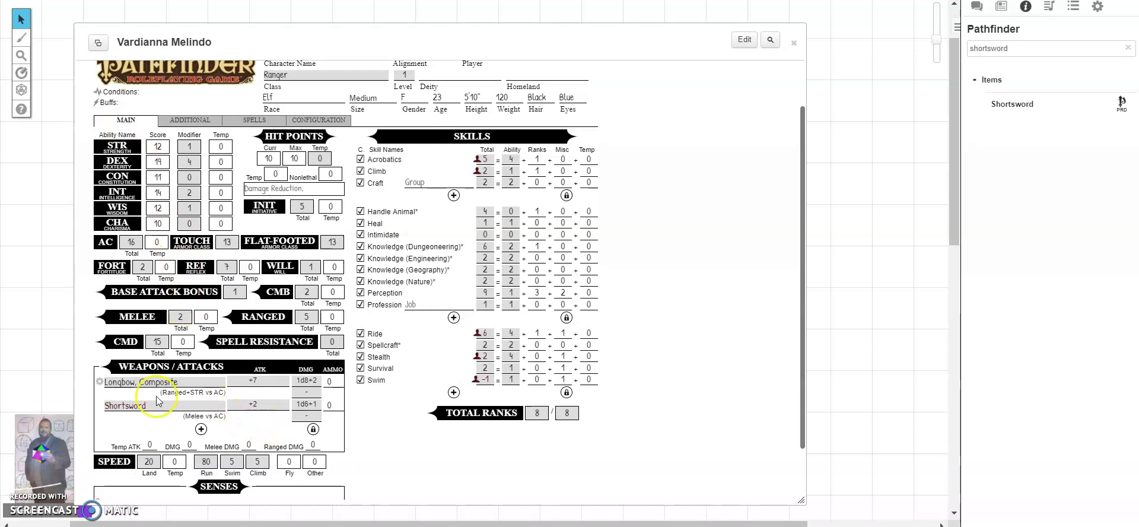
# - Set STR as the attack ability modifier of the Shortsword entry, and collapse its details
pyautogui.click(101, 406)
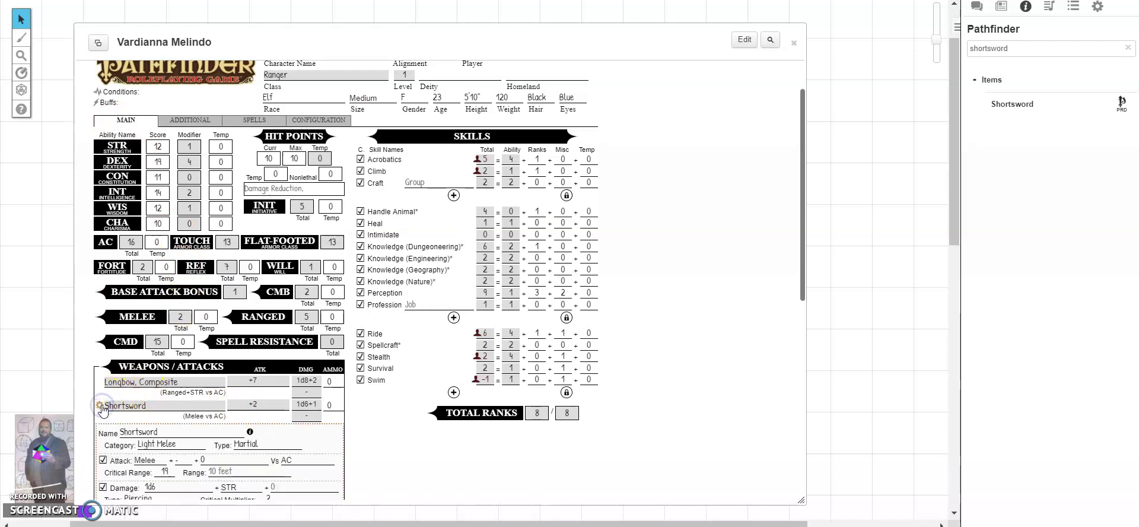
pyautogui.click(181, 463)
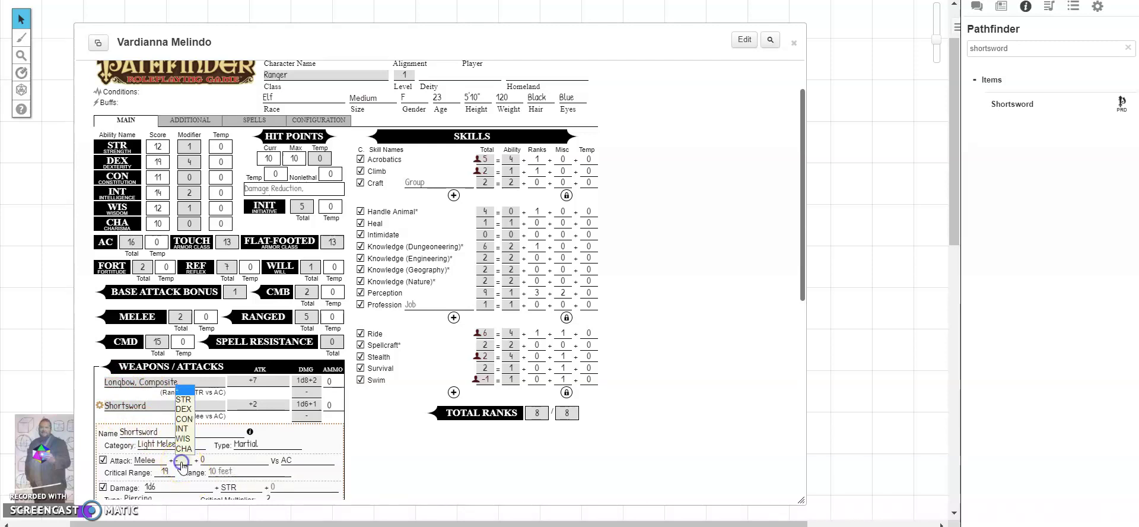
pyautogui.click(186, 401)
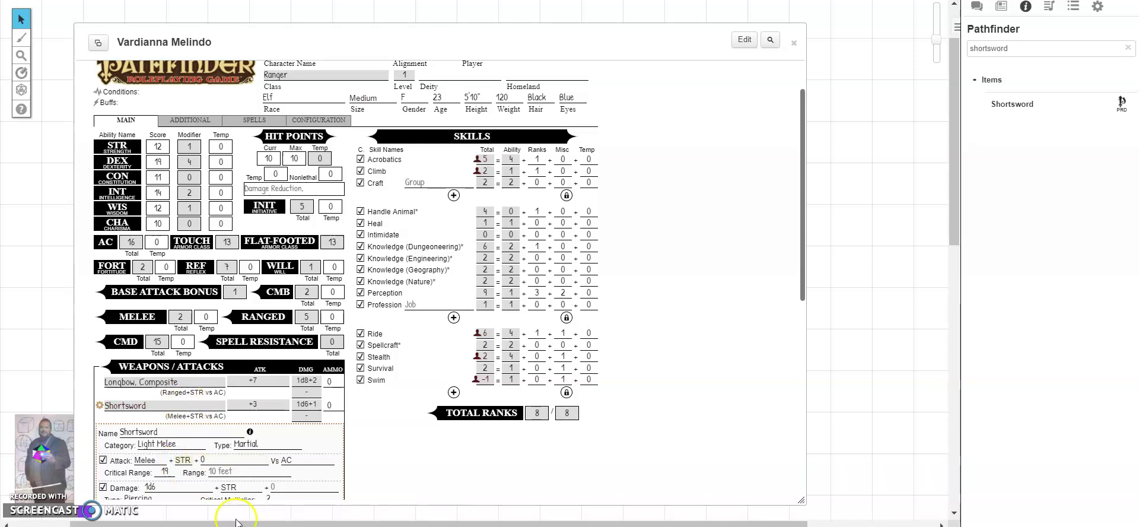
pyautogui.click(100, 406)
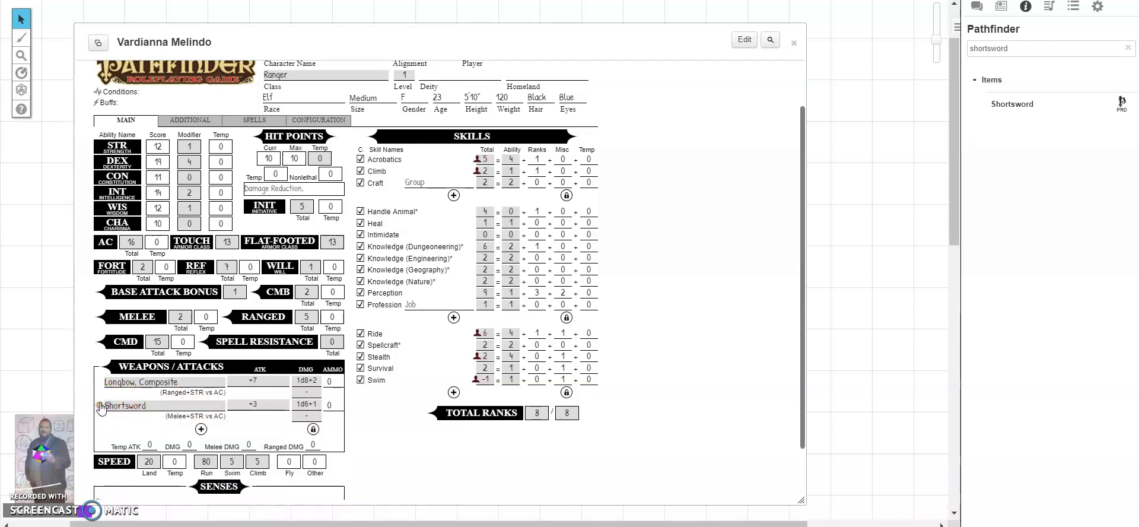
# - Make two full attack and damage rolls with the Shortsword and two with the composite longbow, with the chat shown
pyautogui.click(977, 7)
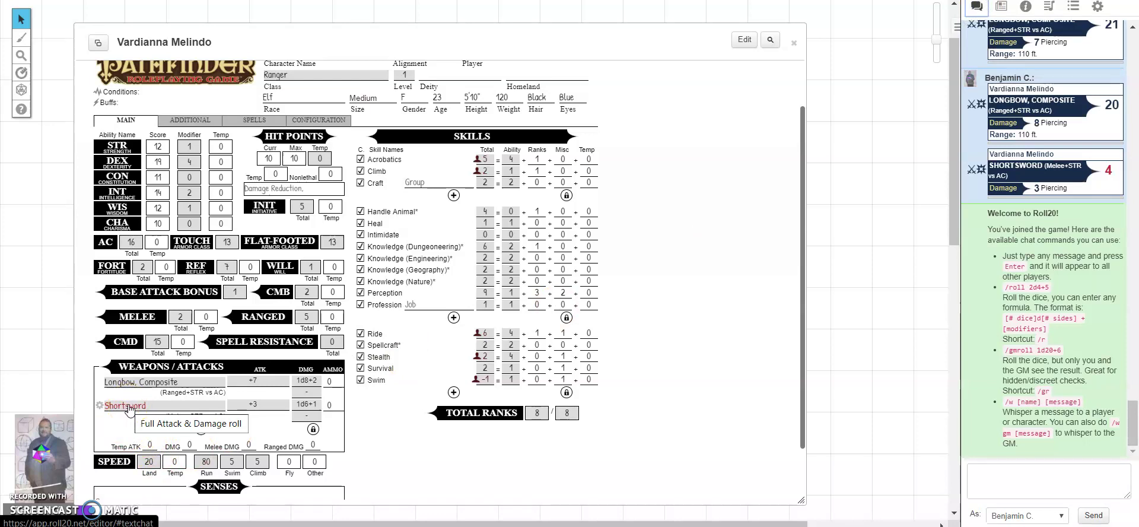
pyautogui.click(128, 407)
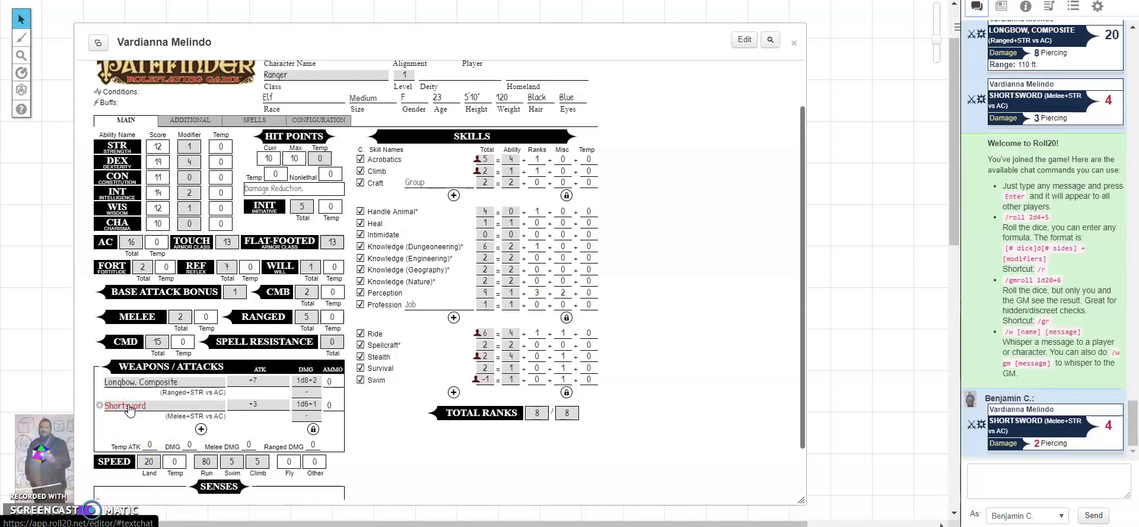
pyautogui.click(128, 408)
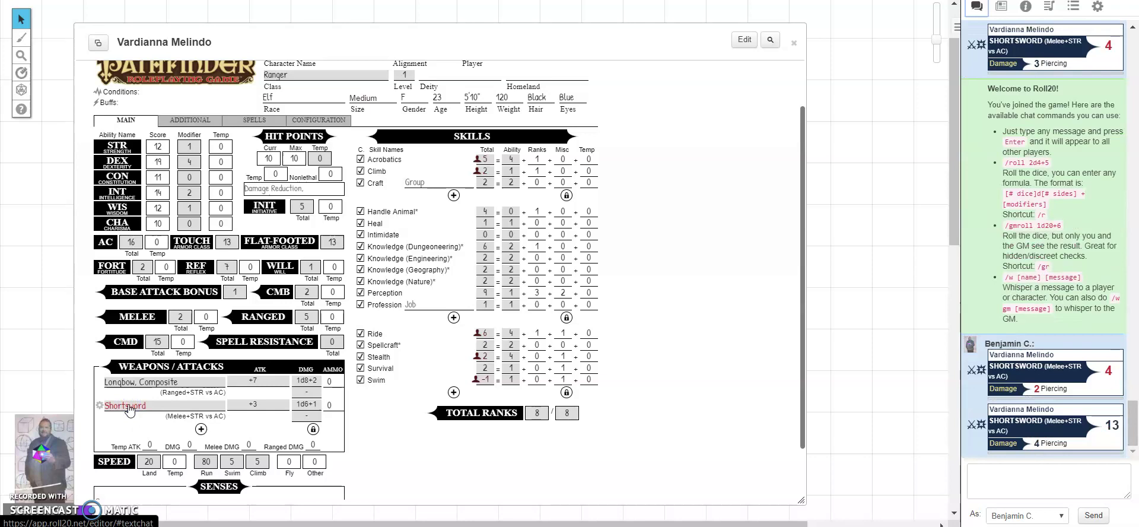
pyautogui.click(133, 387)
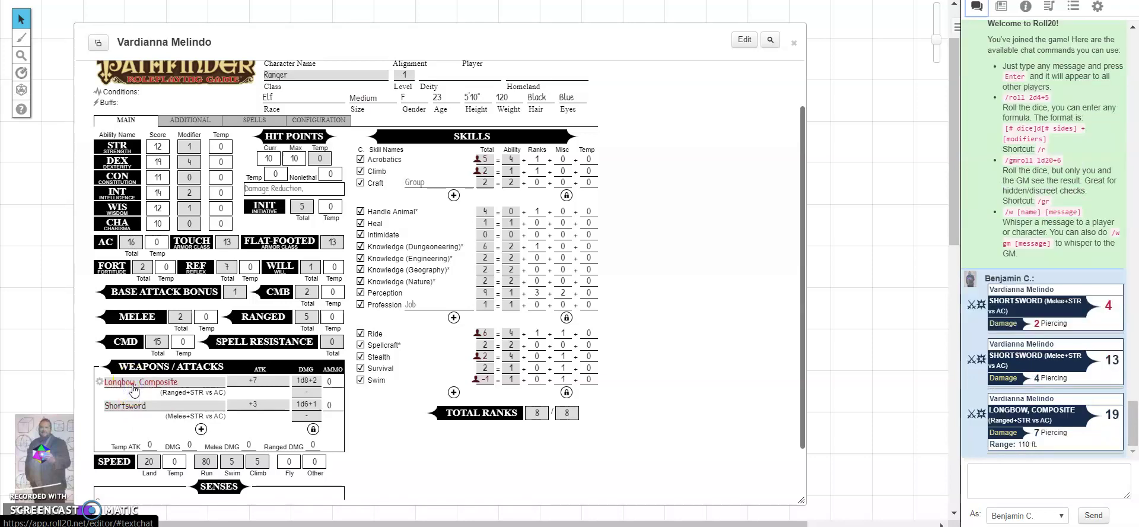
pyautogui.click(133, 384)
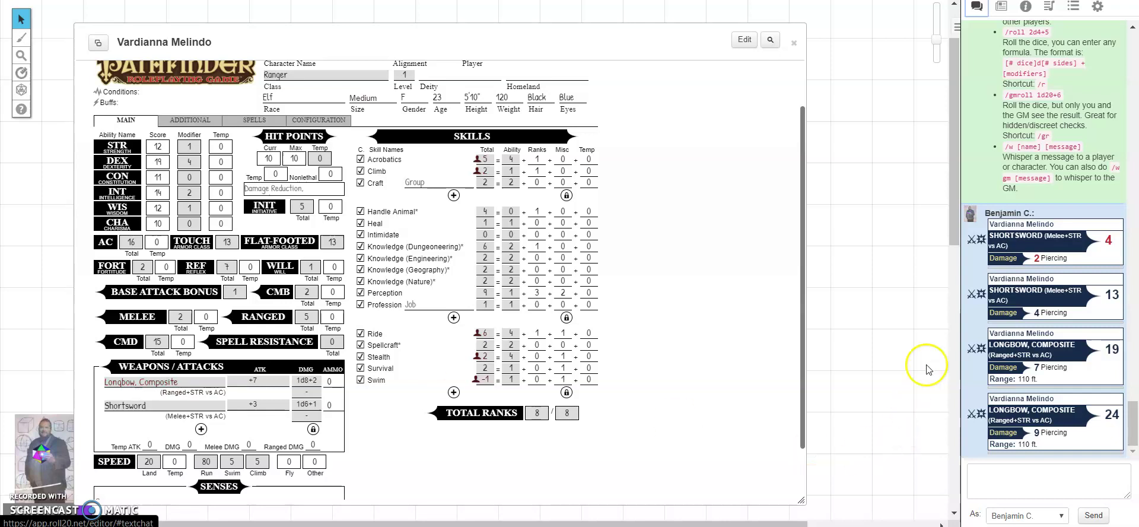
# - Examine how the attack and damage results of the Shortsword rolls in the chat are calculated, and review the longbow rolls
pyautogui.moveTo(1107, 241)
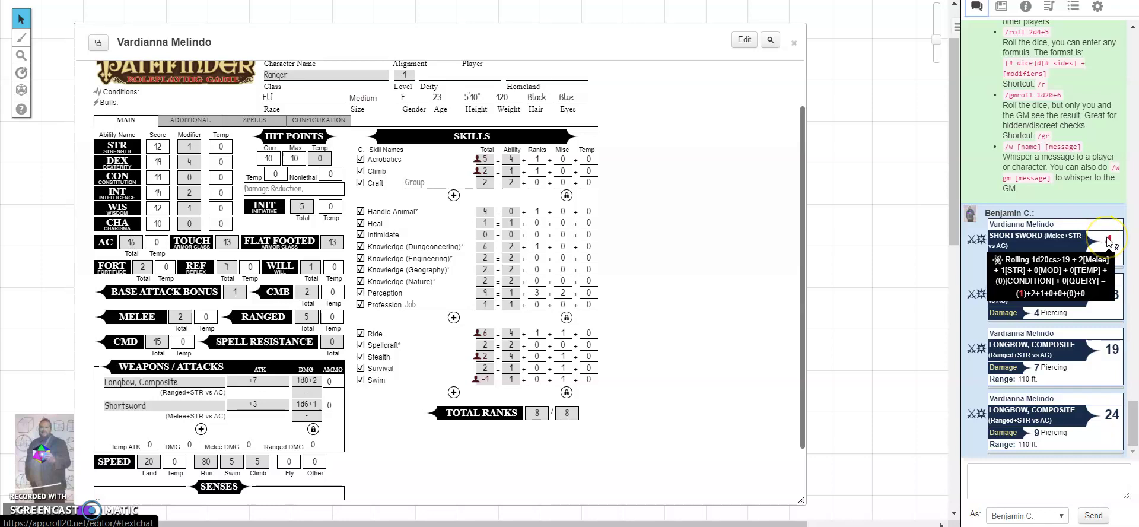
pyautogui.moveTo(1037, 259)
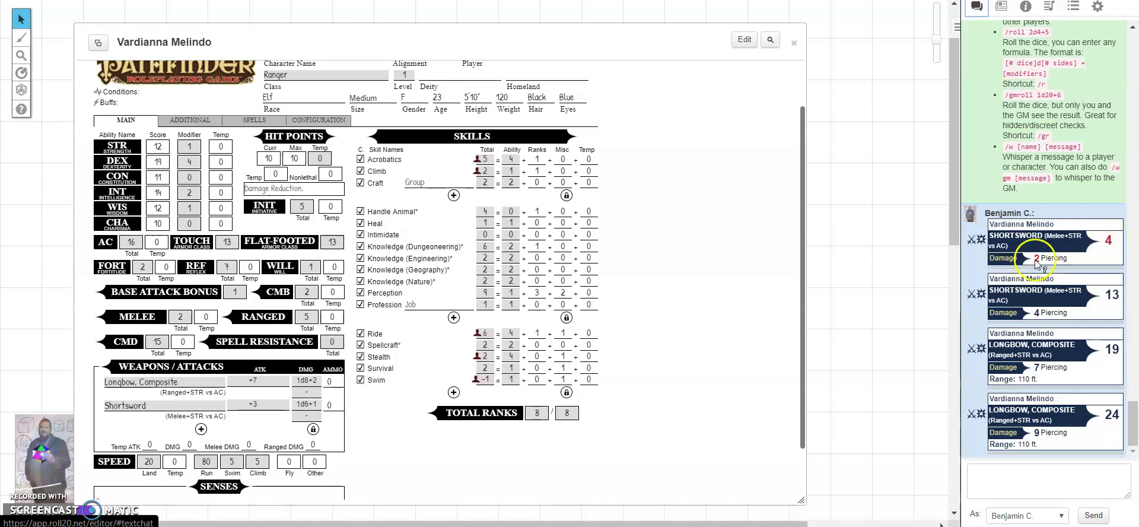
pyautogui.click(1111, 245)
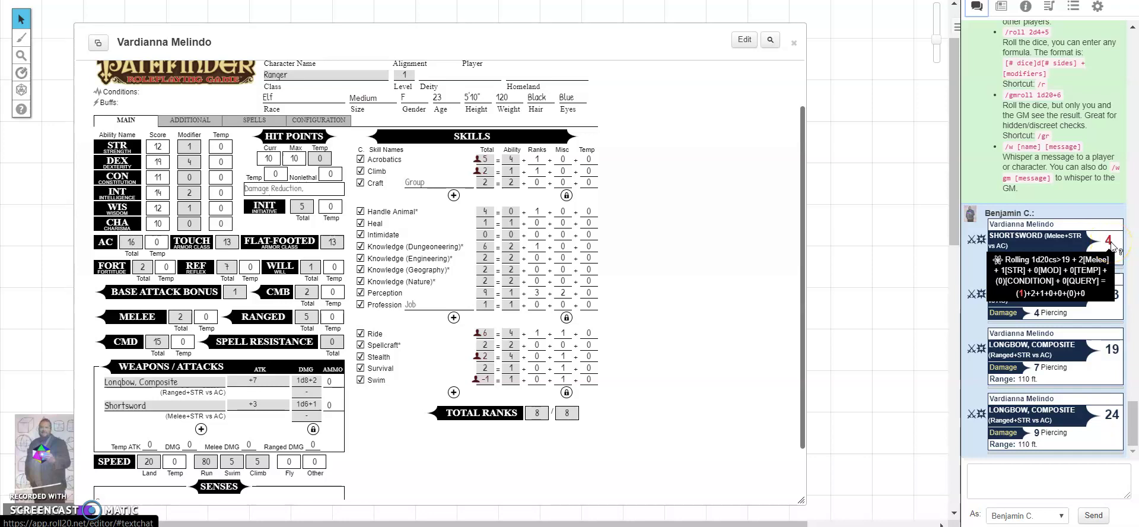
pyautogui.click(1033, 259)
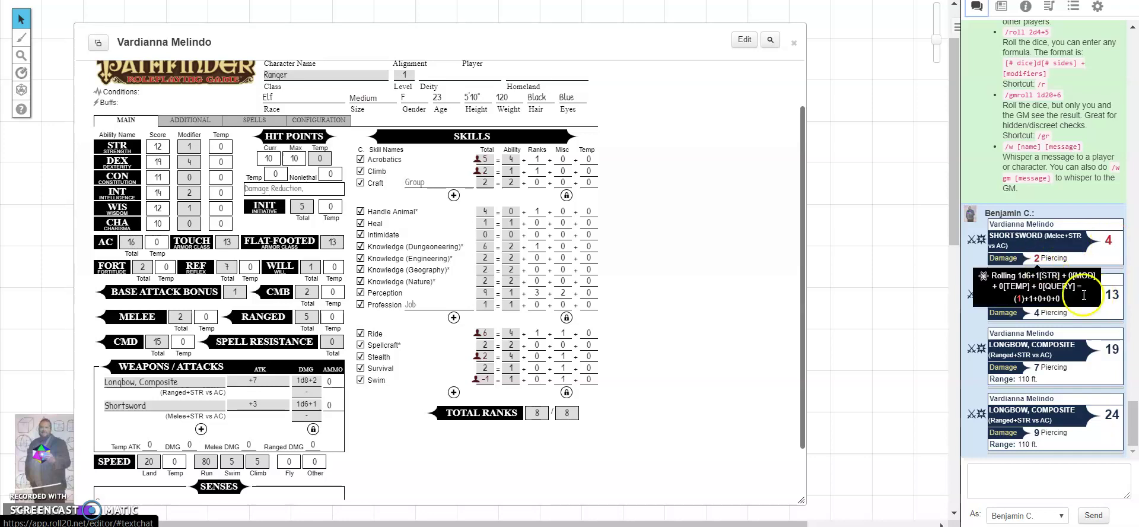
pyautogui.click(1115, 297)
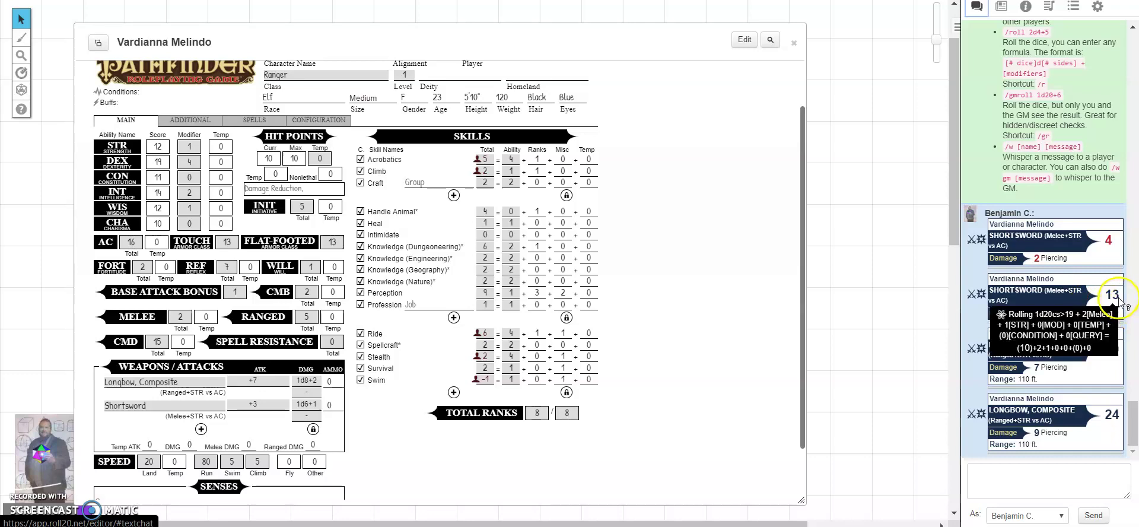
pyautogui.click(1062, 314)
pyautogui.click(1081, 383)
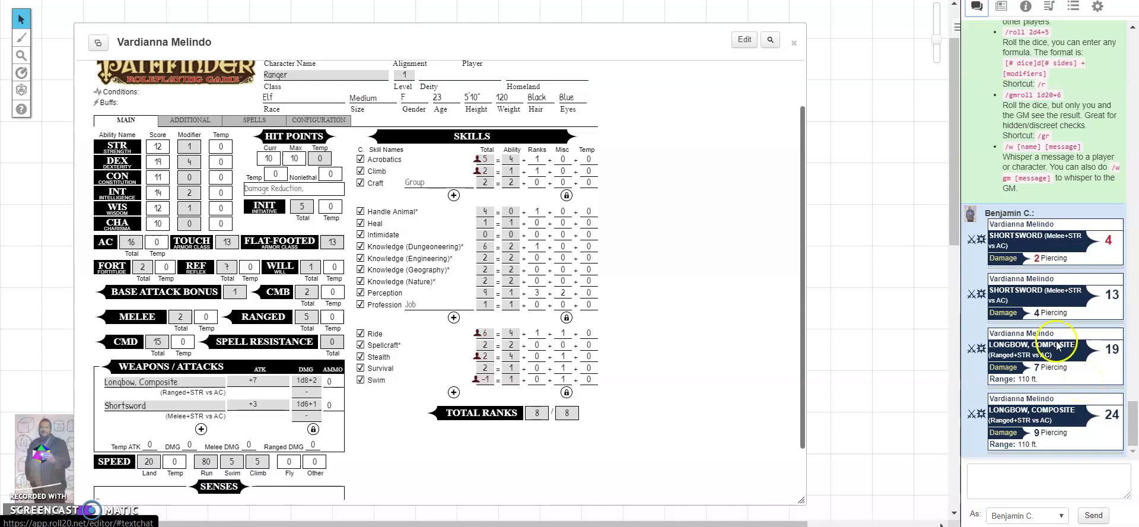
pyautogui.click(1084, 336)
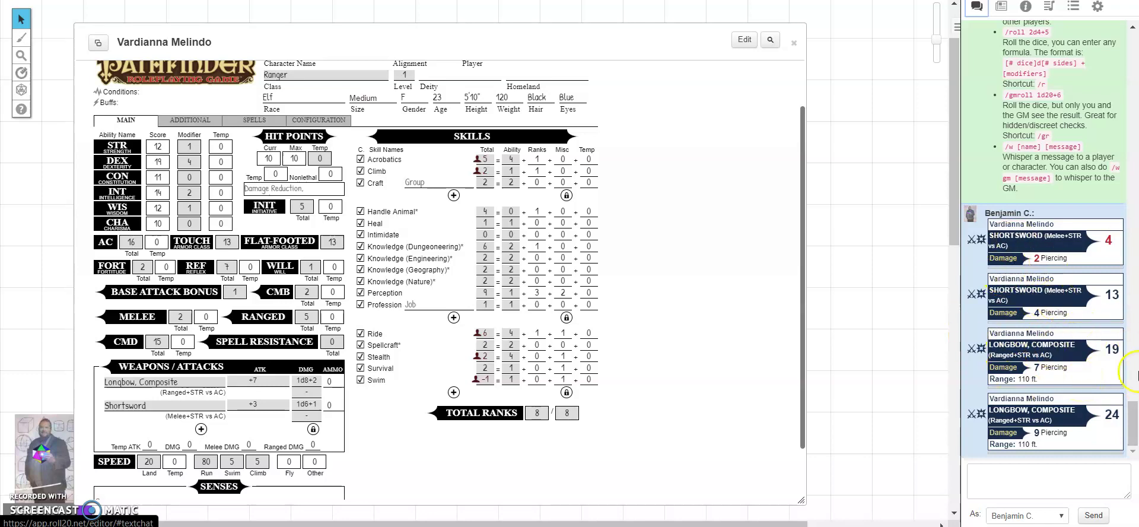
pyautogui.click(983, 305)
pyautogui.click(687, 185)
pyautogui.click(920, 187)
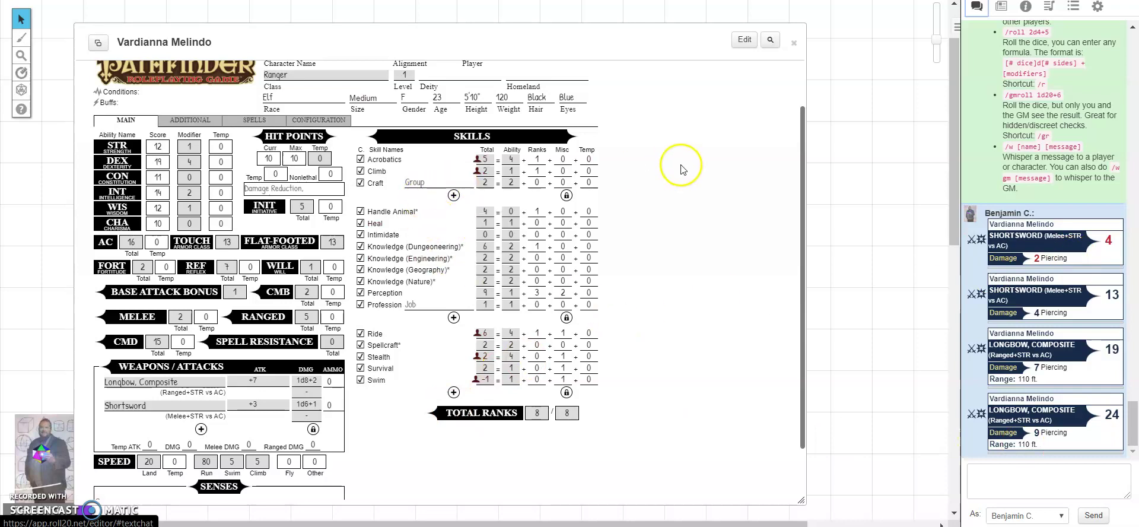
# - Delete the Point-Blank Shot feat from the character's additional page, and lock the feats list again
pyautogui.click(204, 120)
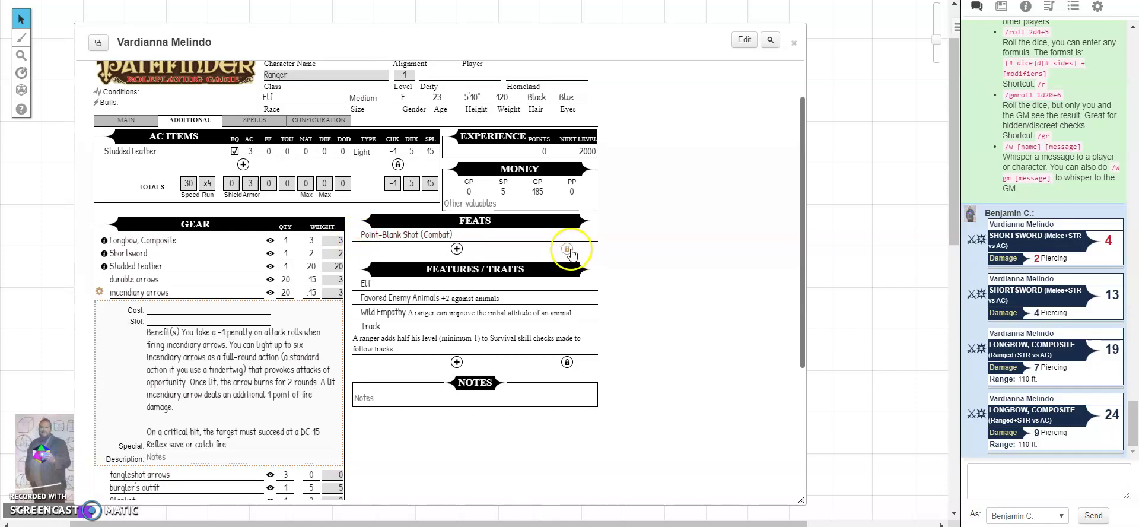
pyautogui.click(568, 249)
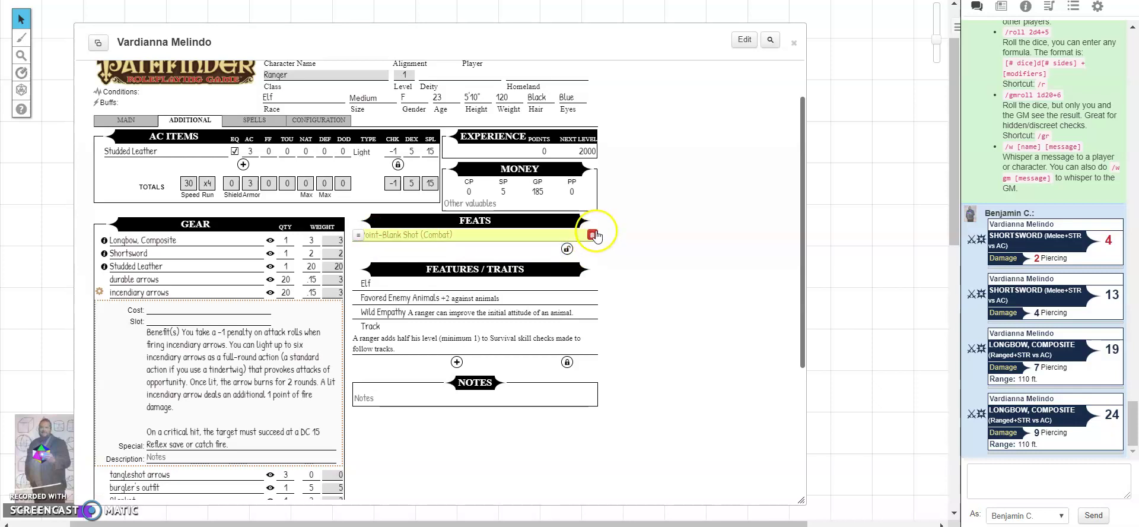
pyautogui.click(592, 234)
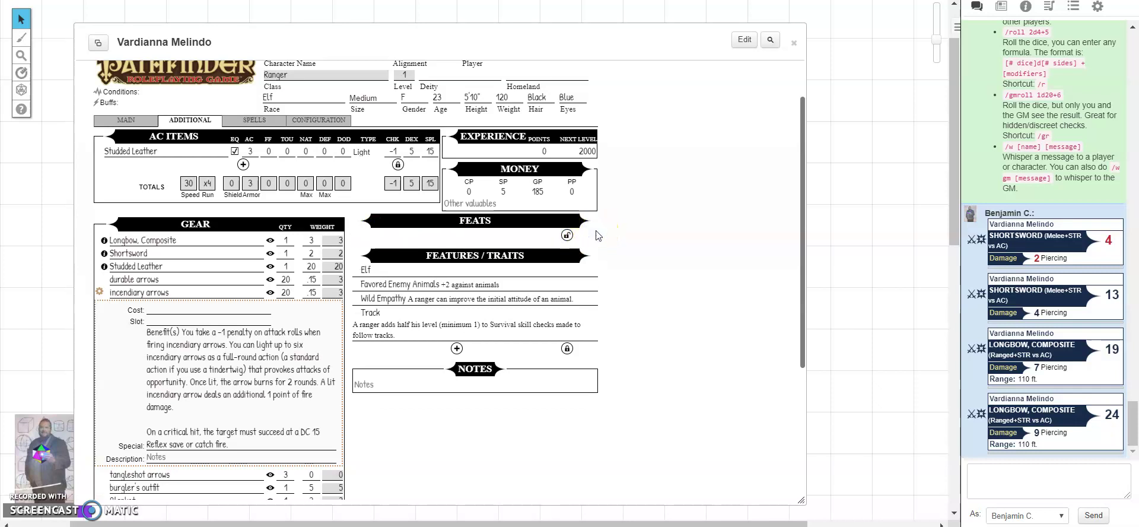
pyautogui.click(568, 235)
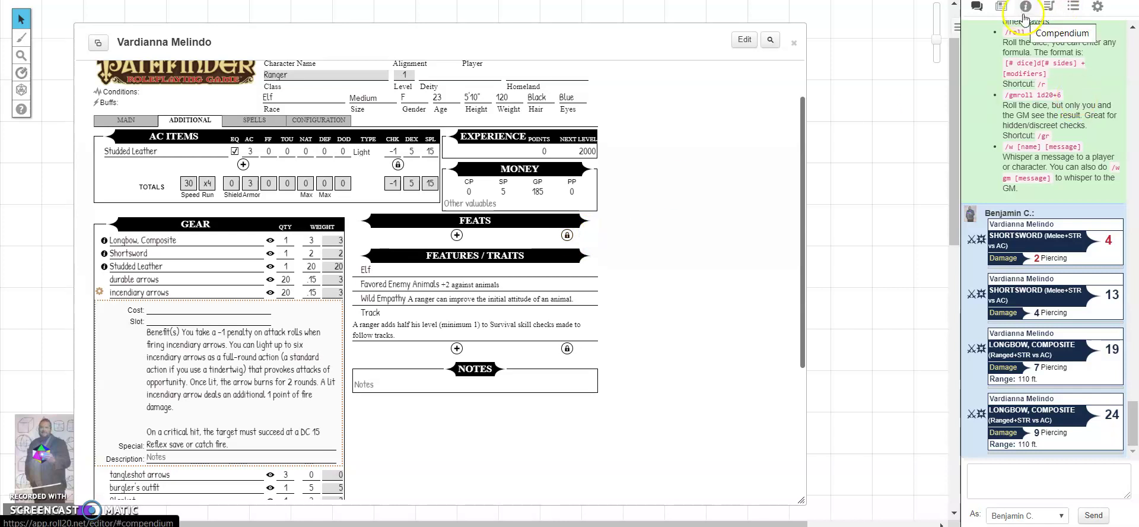
# - Search the compendium for "point" and add the Point-Blank Shot feat to the character's feats
pyautogui.click(1025, 17)
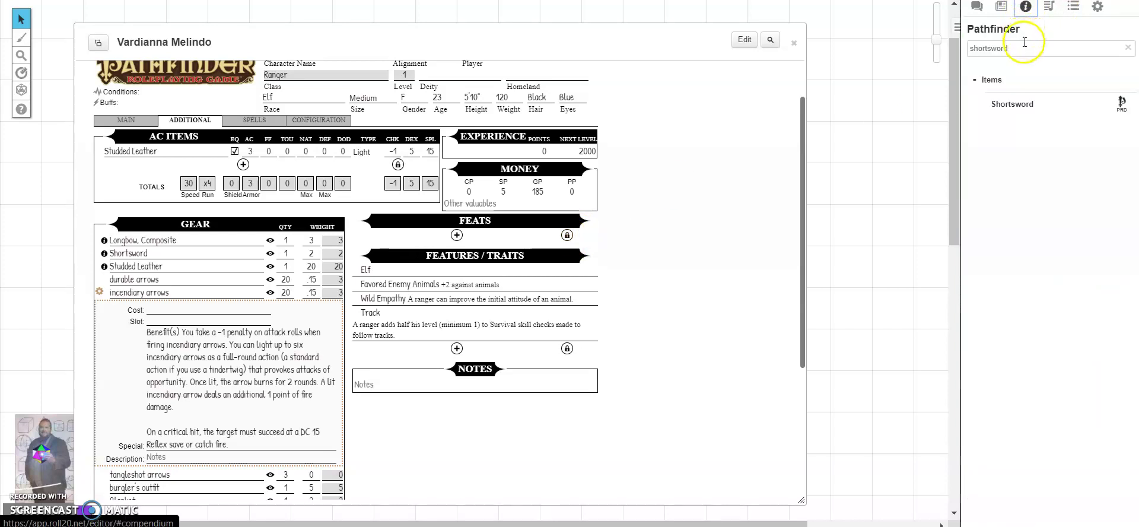
pyautogui.doubleClick(1025, 42)
pyautogui.write('point')
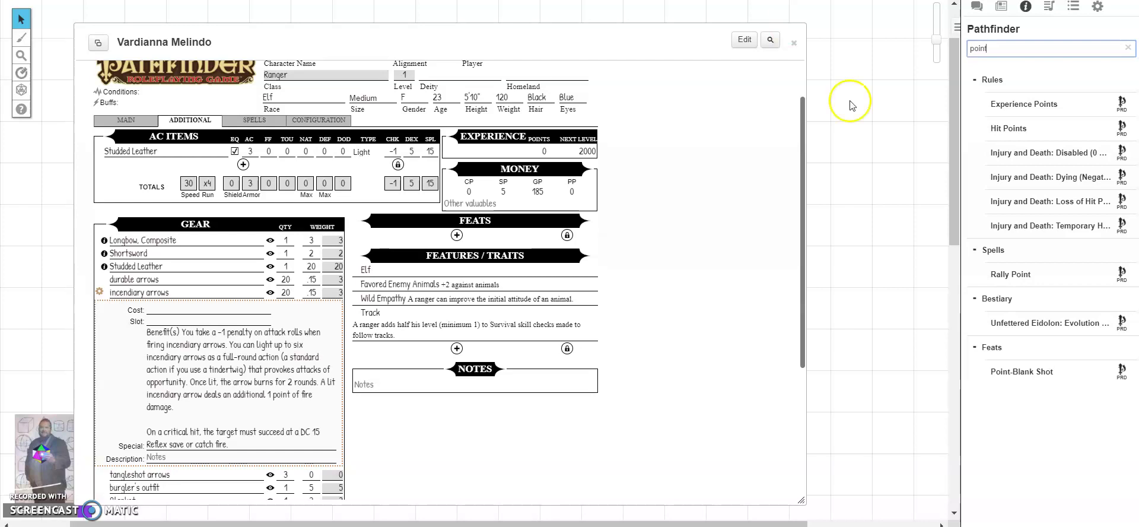
pyautogui.moveTo(1006, 376); pyautogui.dragTo(556, 233)
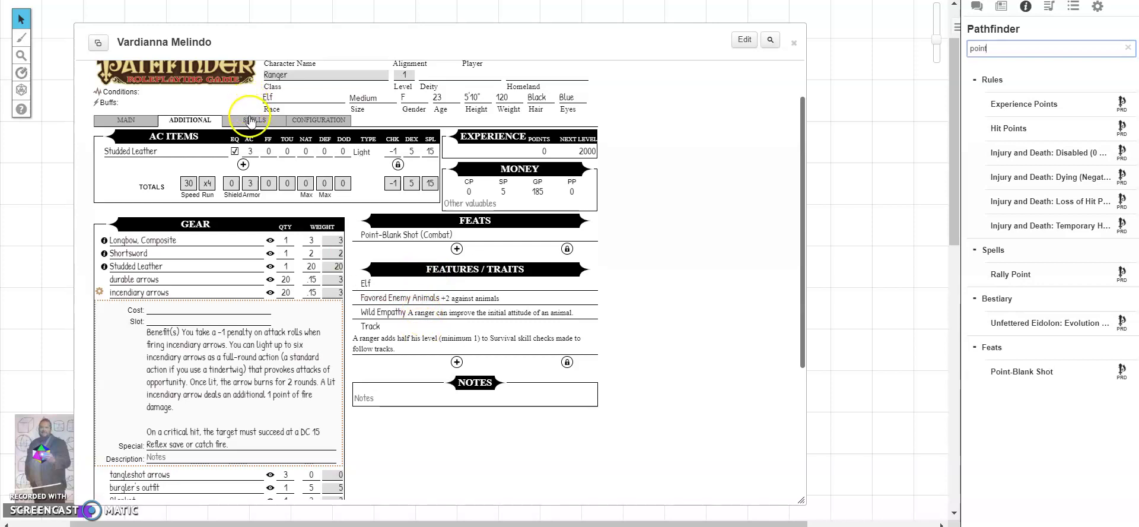
# - Set the level 0 spells to 1 known and 1 per day on the spellcasting page
pyautogui.click(250, 120)
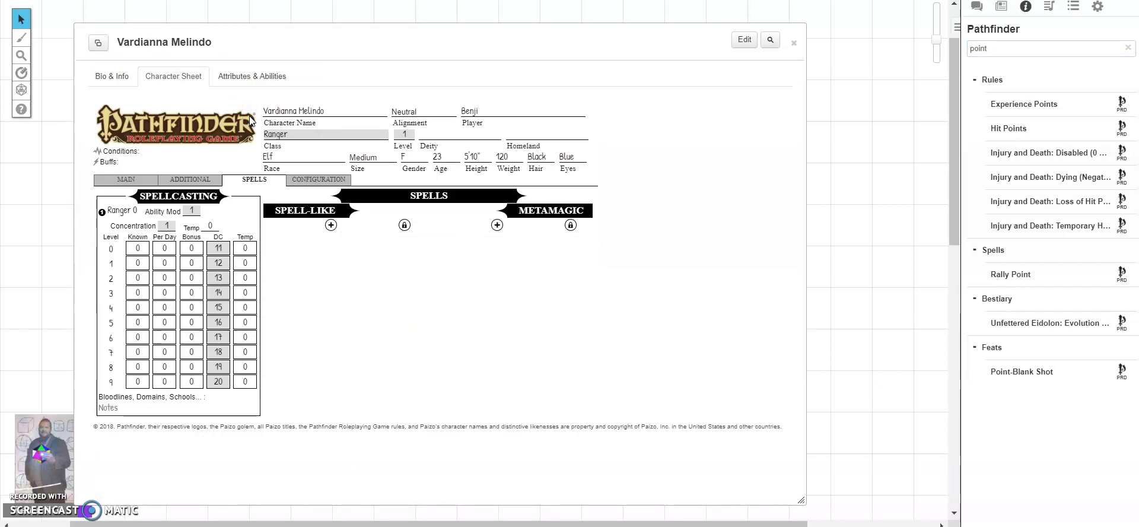
pyautogui.doubleClick(143, 251)
pyautogui.write('1')
pyautogui.press('Tab')
pyautogui.press('Tab')
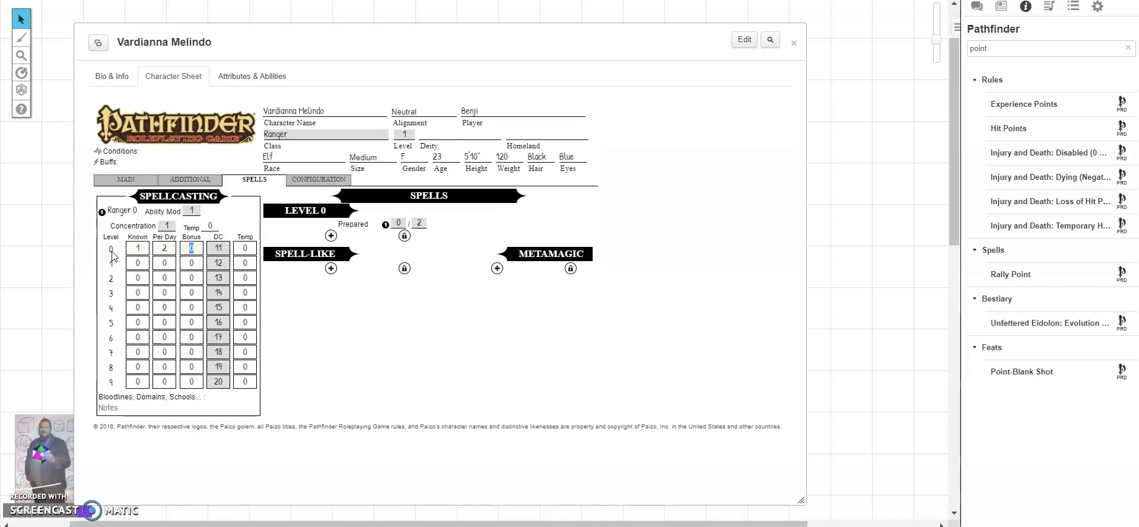
pyautogui.hotkey('shift', 'Tab')
pyautogui.press('Tab')
# - Search the compendium for "spark" and add the Spark spell to the character sheet as a Level 0 spell
pyautogui.click(1009, 52)
pyautogui.hotkey('ctrl', 'a')
pyautogui.write('sp')
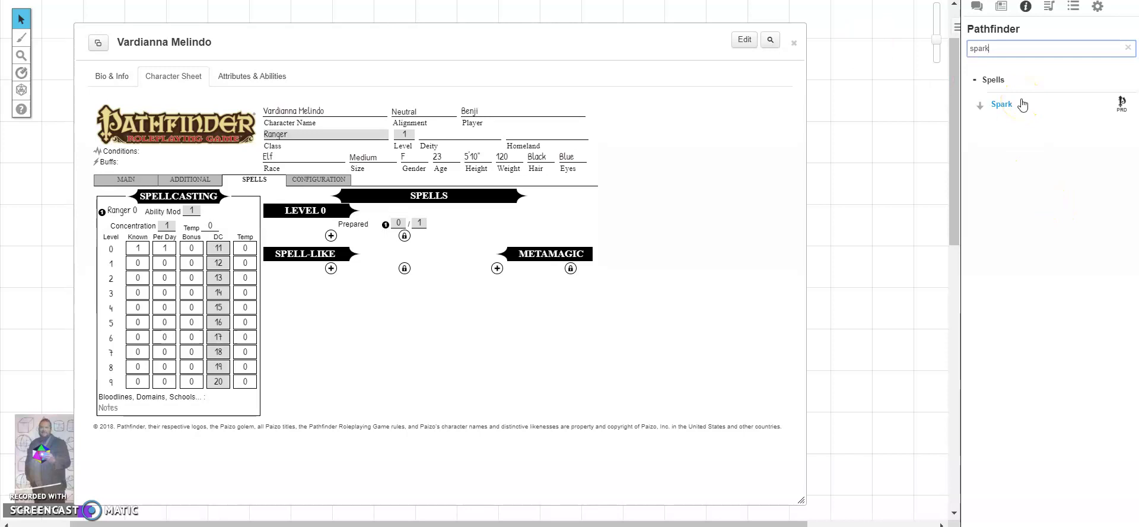
pyautogui.moveTo(1022, 105); pyautogui.dragTo(476, 227)
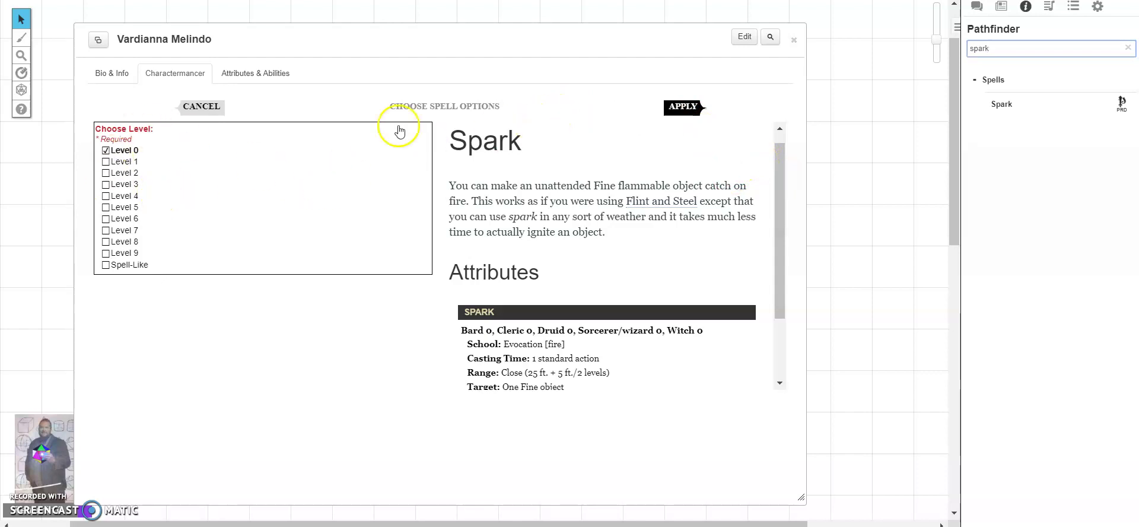
pyautogui.click(683, 107)
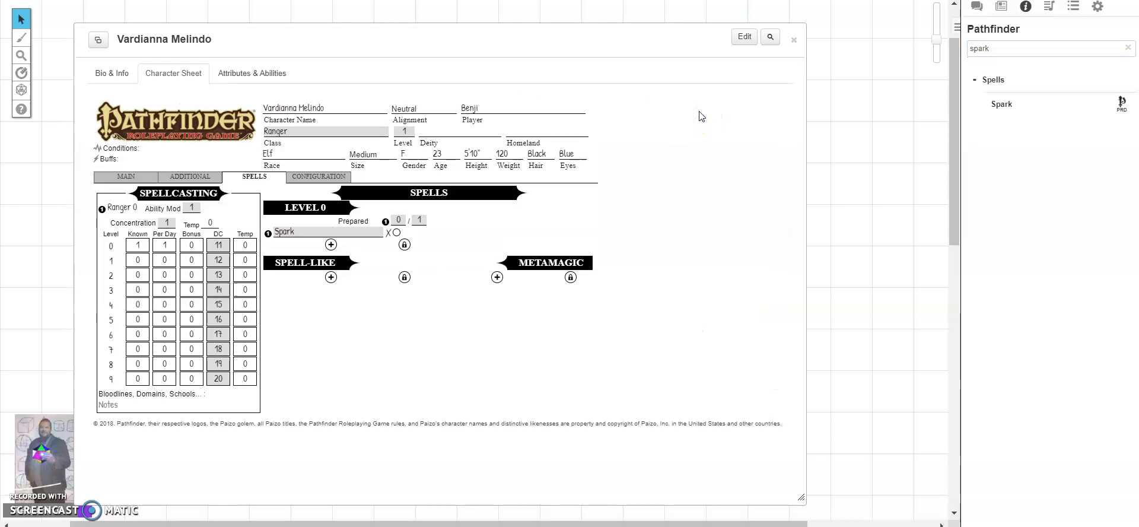
# - Cast Spark from the sheet into the chat, and review the spell's detail fields such as saving throw, attack and critical range
pyautogui.click(978, 6)
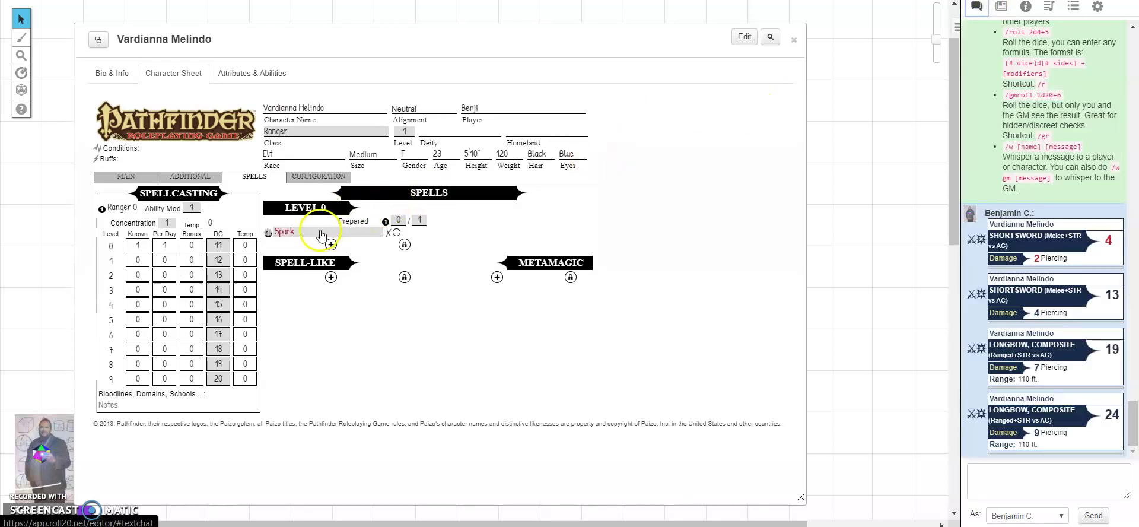
pyautogui.click(319, 234)
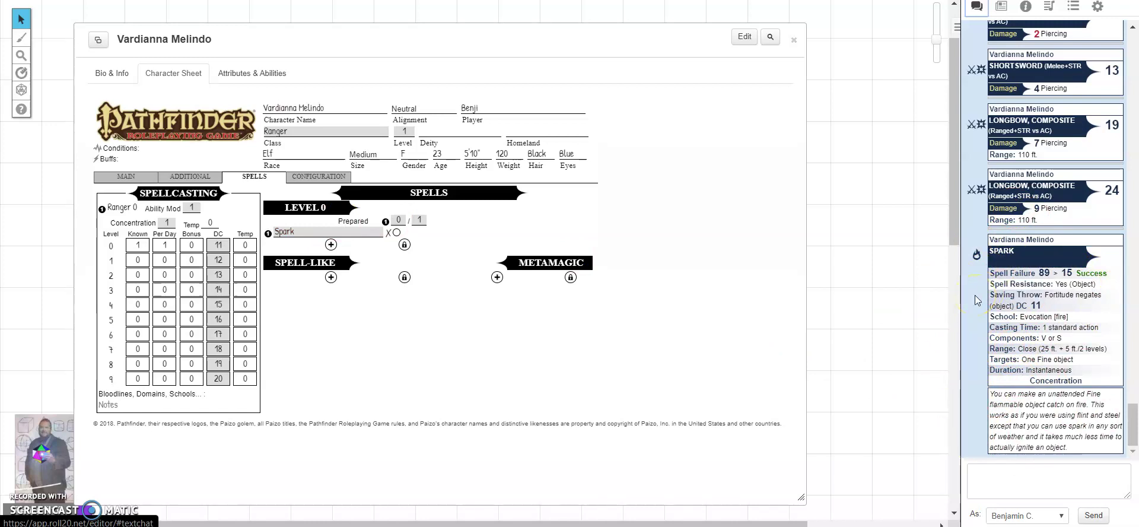
pyautogui.click(267, 233)
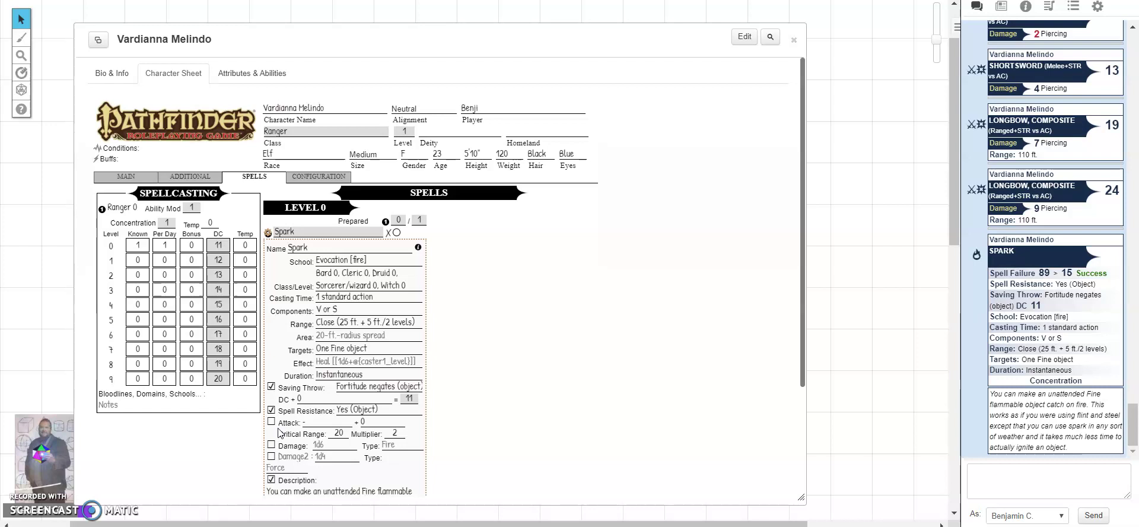
pyautogui.click(351, 432)
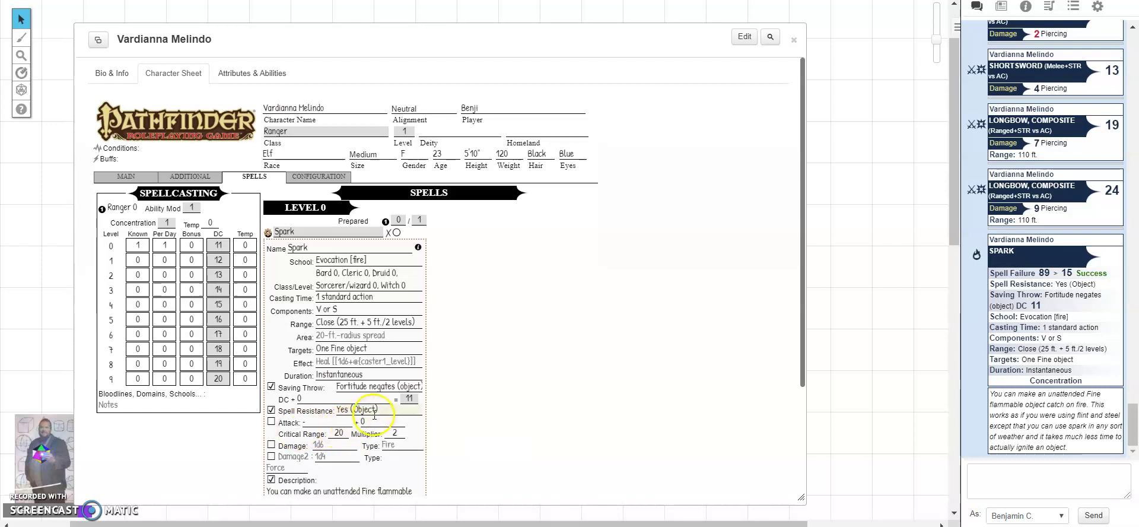
pyautogui.click(375, 419)
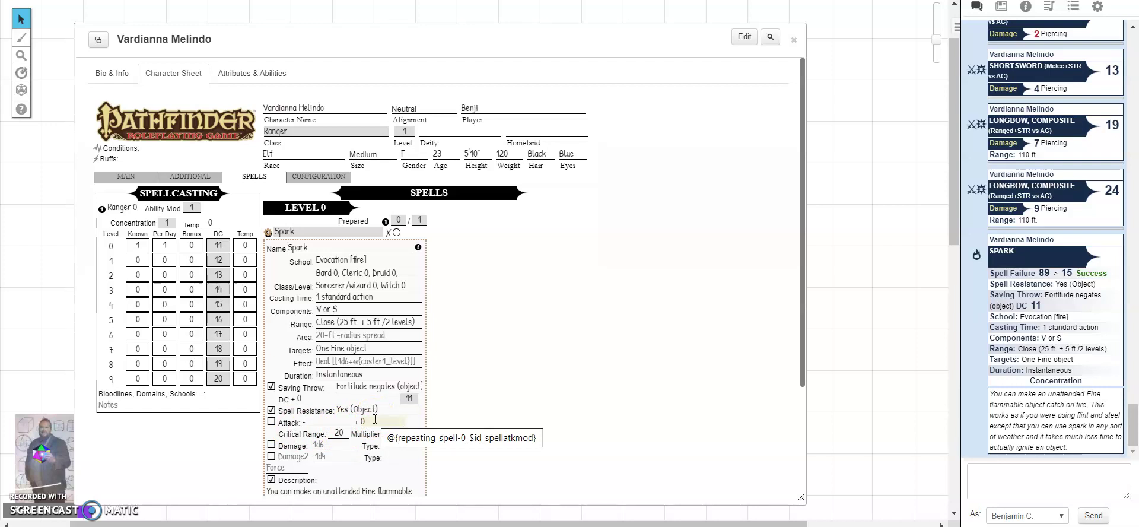
pyautogui.click(268, 233)
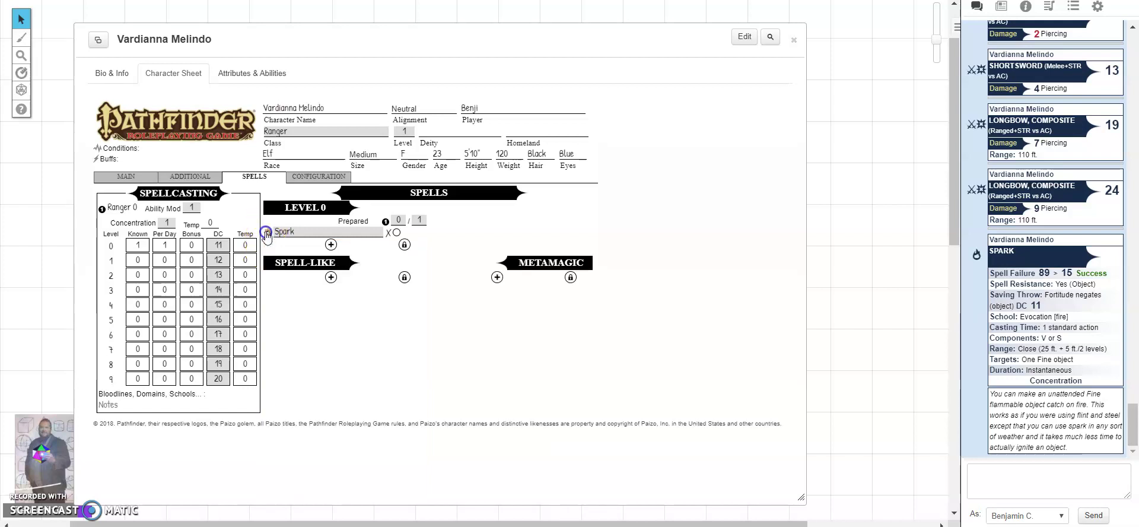
pyautogui.click(1134, 438)
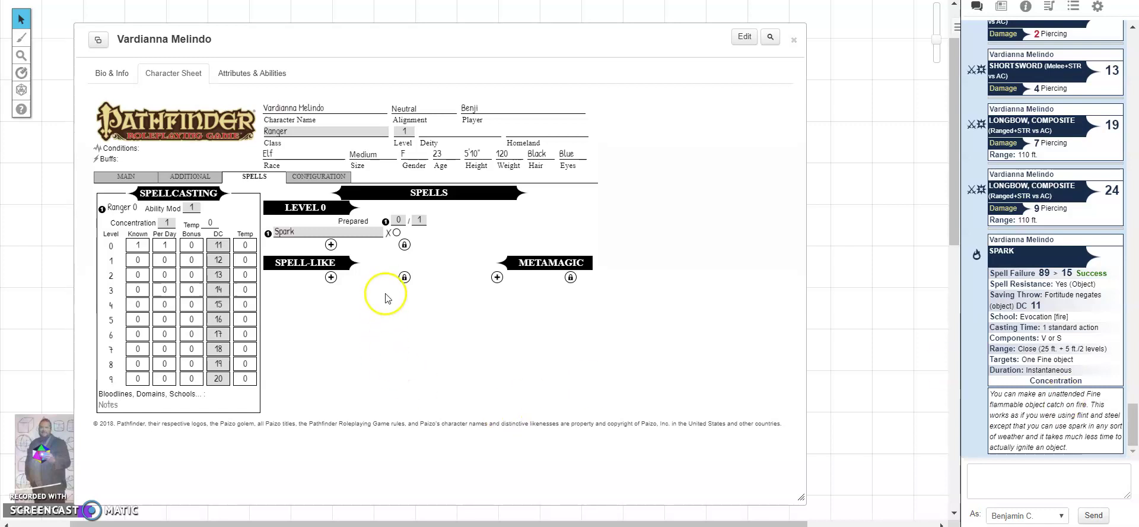
# - Delete Spark from the level 0 spells and set the level 0 known and per-day values to 0
pyautogui.click(405, 245)
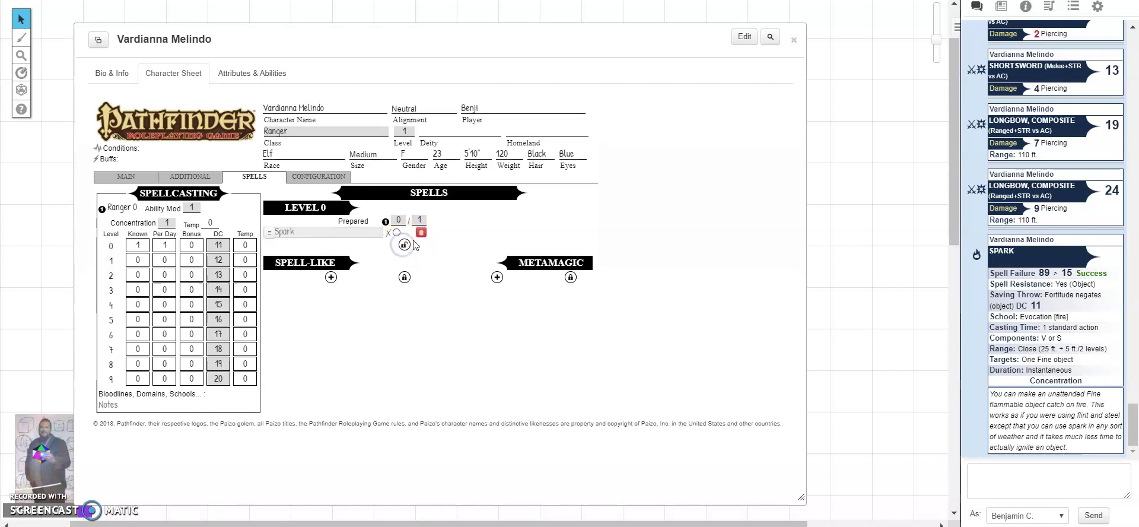
pyautogui.click(421, 232)
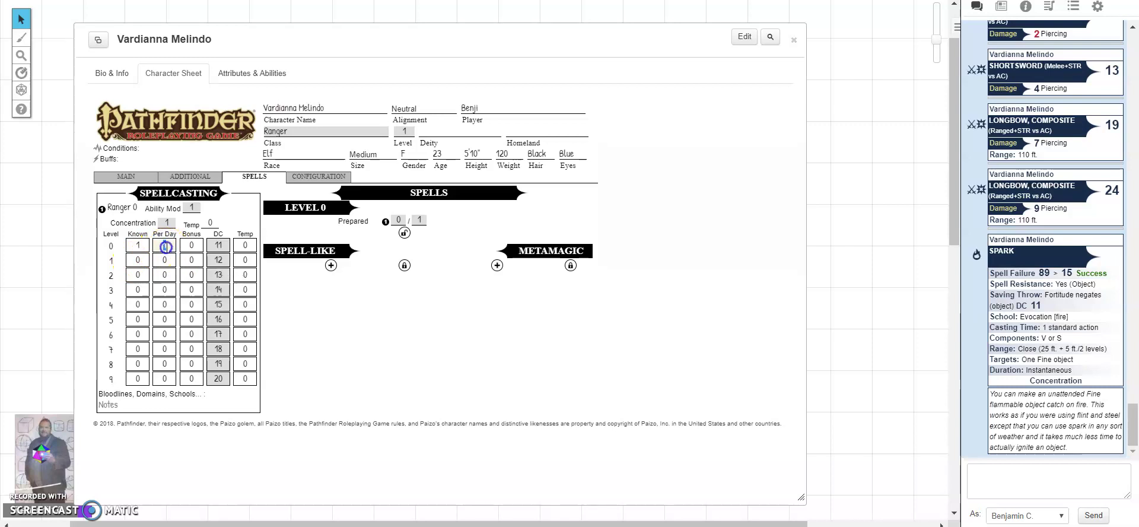
pyautogui.click(139, 244)
pyautogui.doubleClick(131, 247)
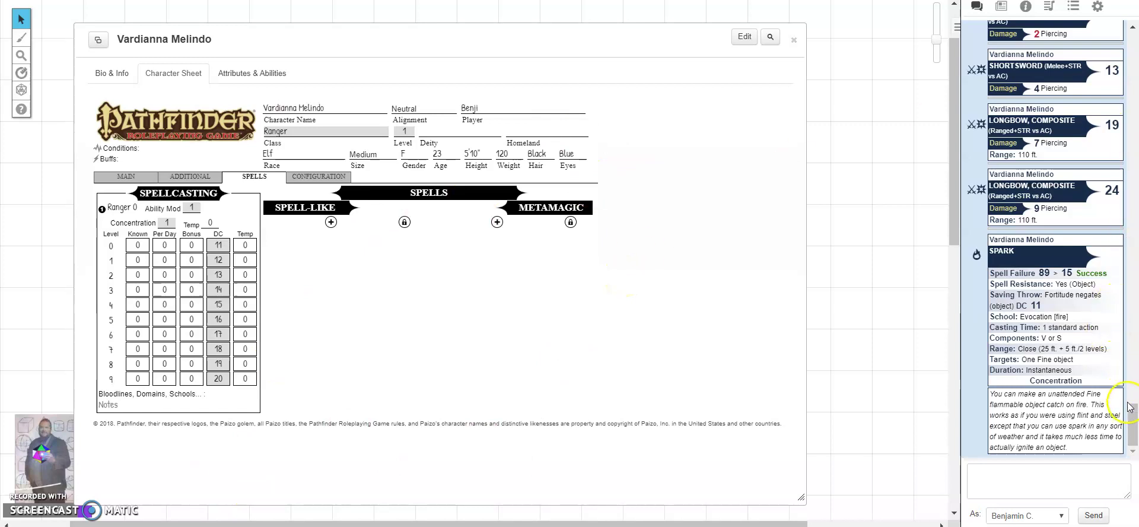
pyautogui.moveTo(1132, 414); pyautogui.dragTo(1135, 466)
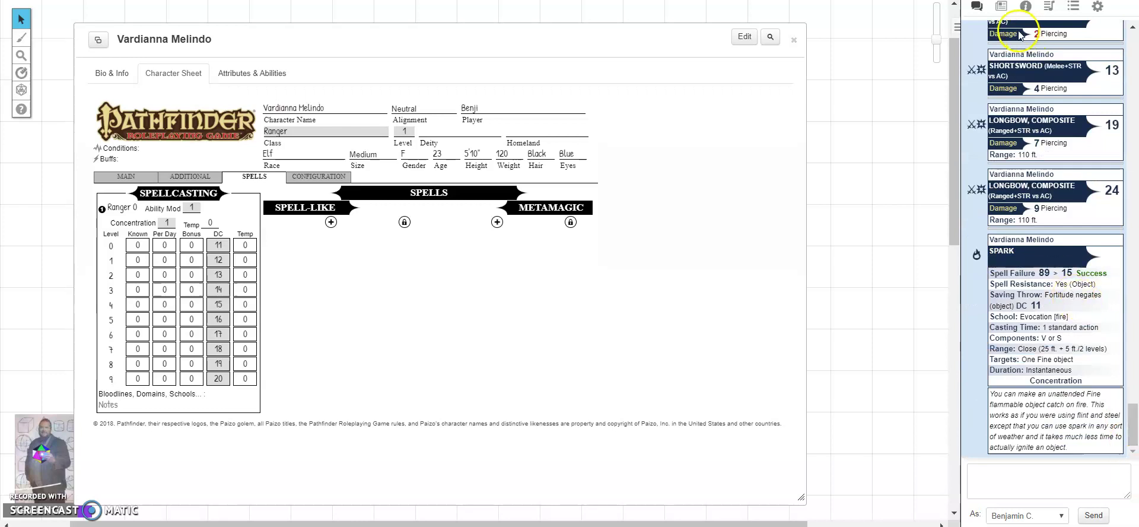
# - Add a blank spell-like ability entry on the spells page and collapse its details
pyautogui.click(1027, 7)
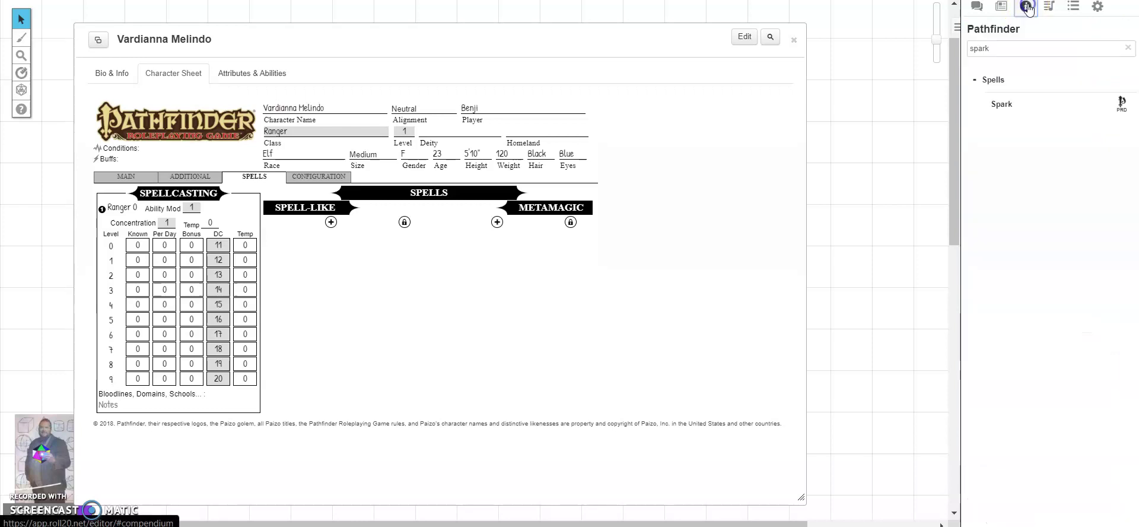
pyautogui.click(333, 223)
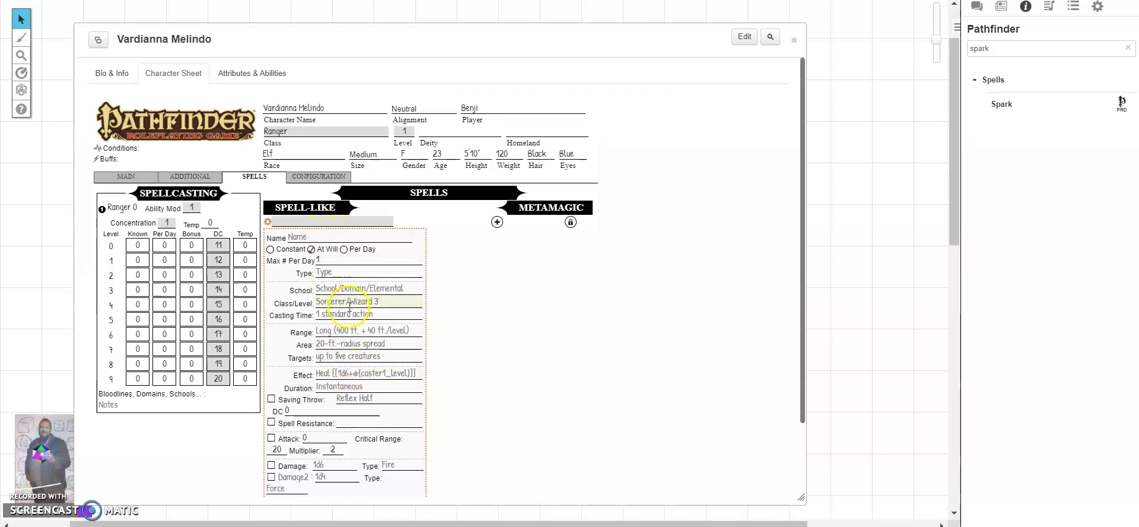
pyautogui.click(268, 222)
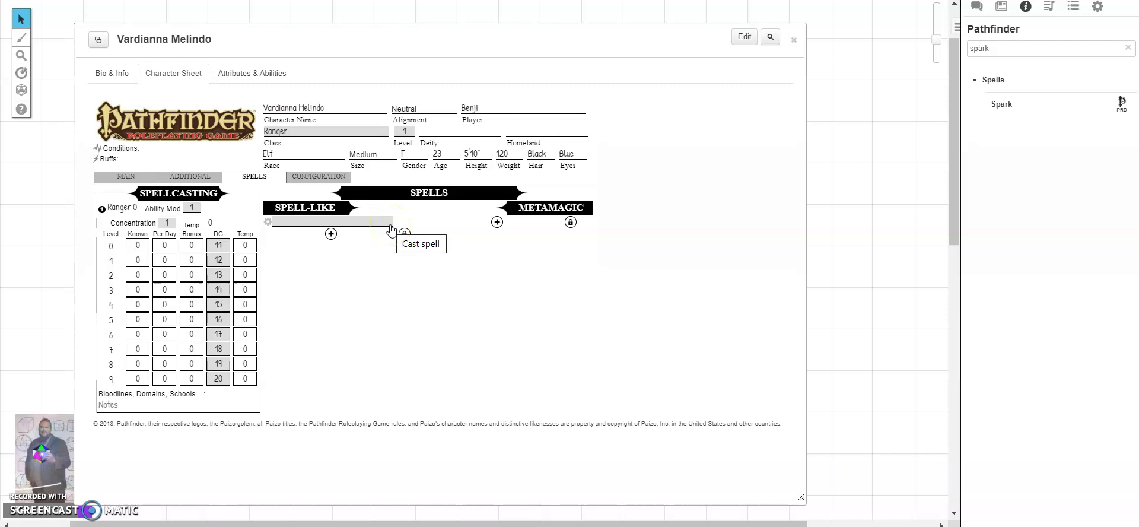
# - Examine the sheet's additional, main and configuration pages, including gear, class settings, weapons and skill ranks
pyautogui.click(199, 177)
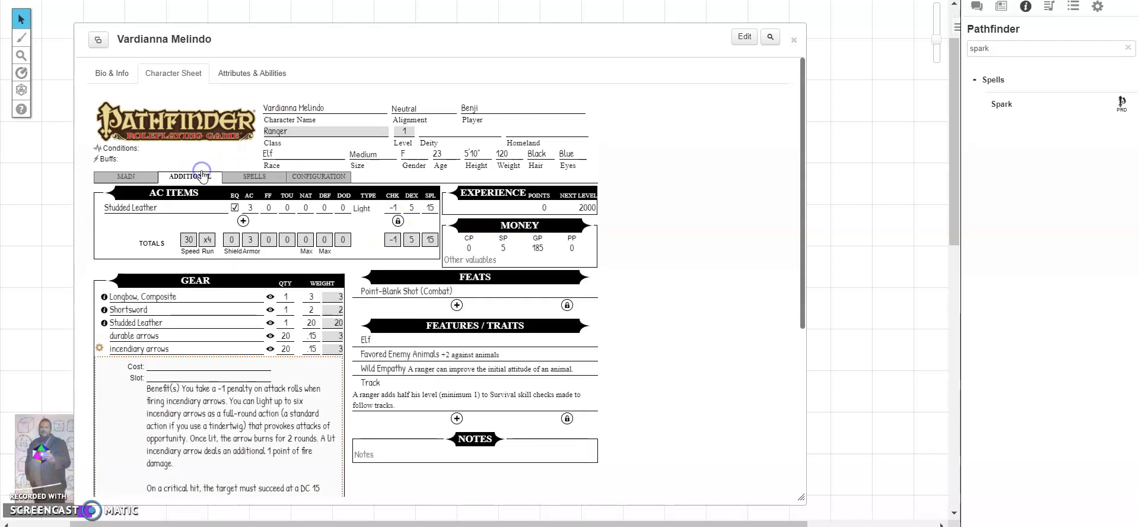
pyautogui.click(114, 178)
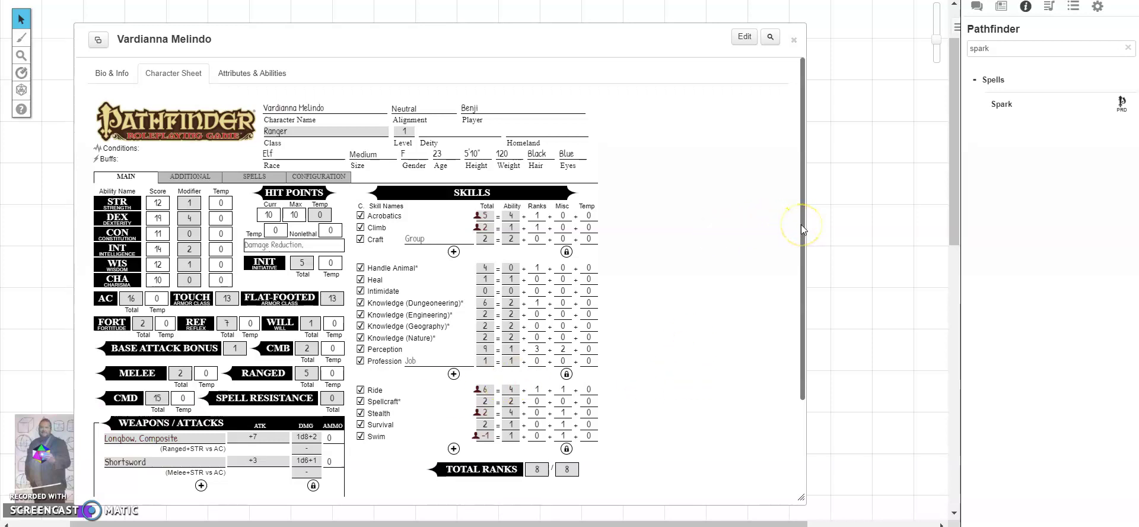
pyautogui.moveTo(801, 225); pyautogui.dragTo(782, 266)
pyautogui.scroll(-2, 781, 262)
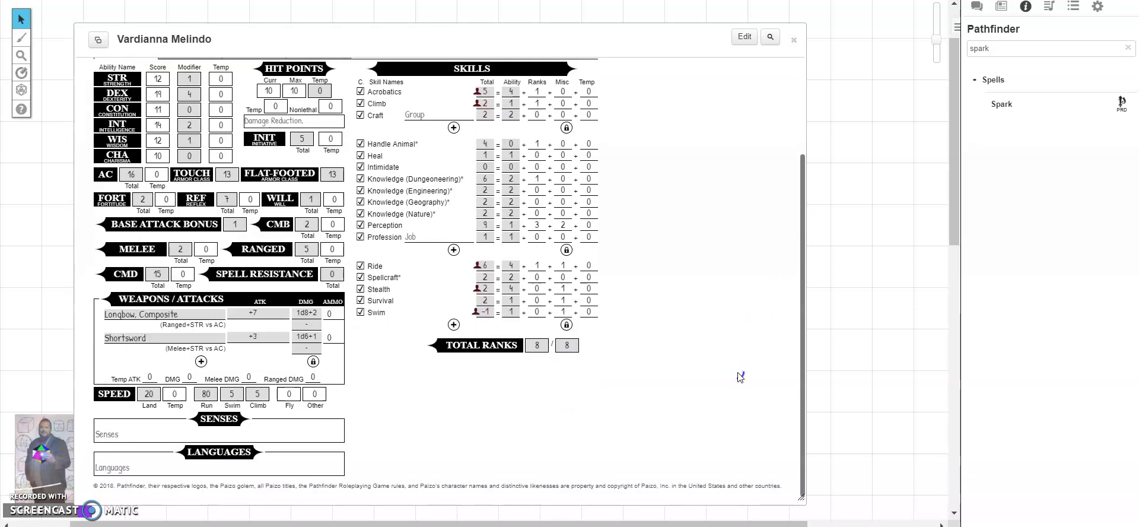
pyautogui.click(738, 374)
pyautogui.moveTo(801, 324); pyautogui.dragTo(799, 236)
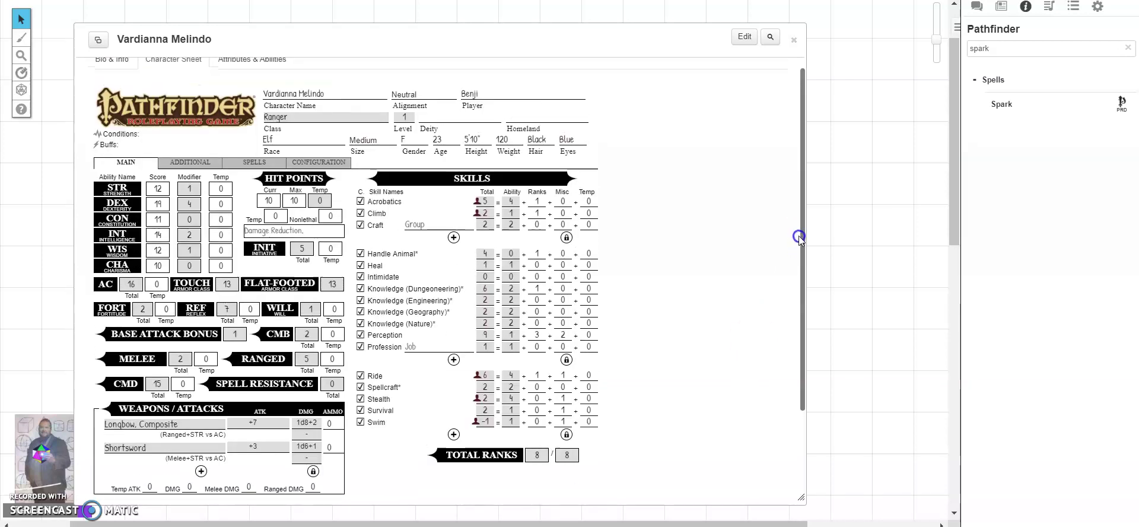
pyautogui.click(340, 162)
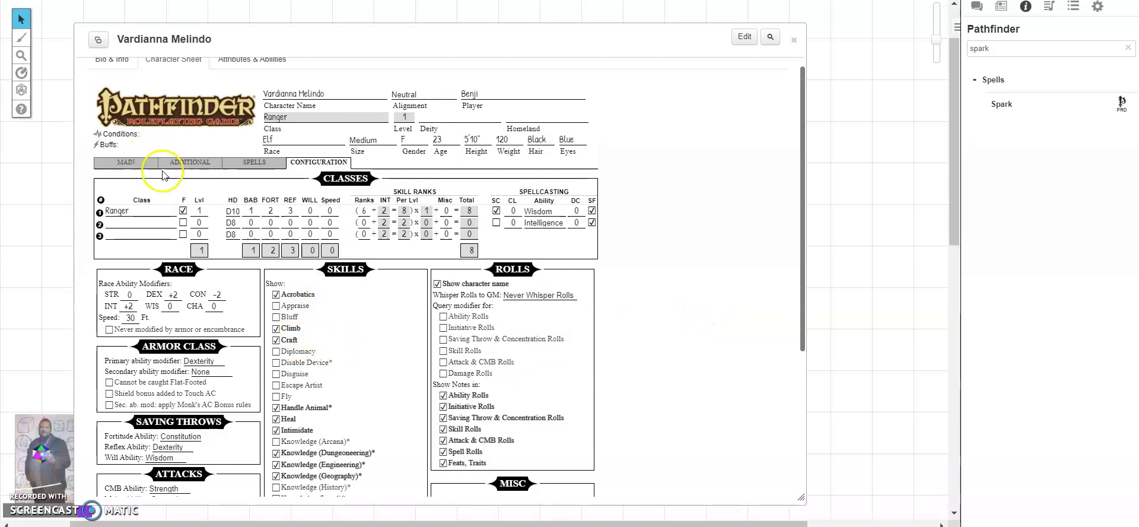
pyautogui.click(134, 164)
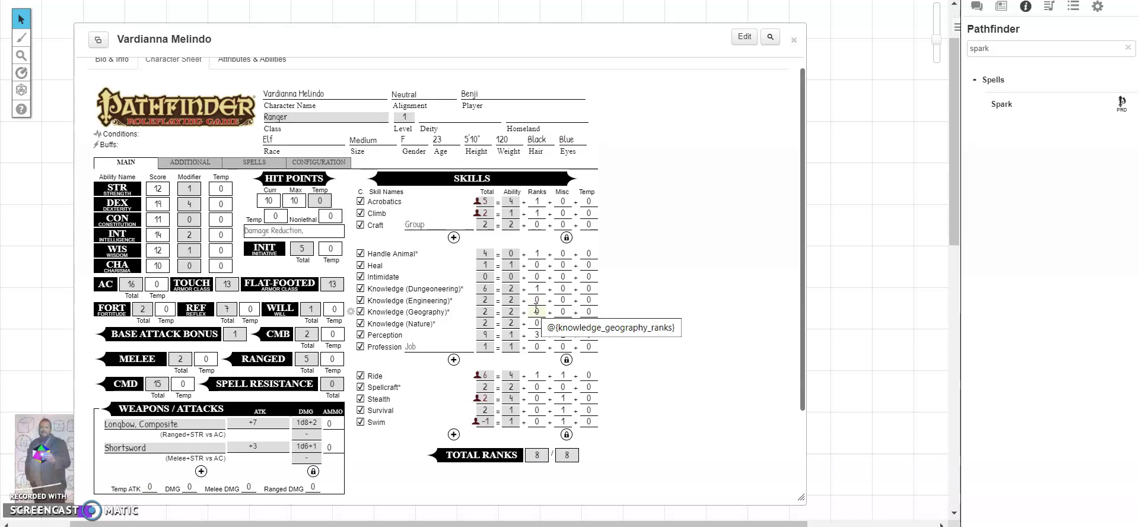
pyautogui.click(543, 319)
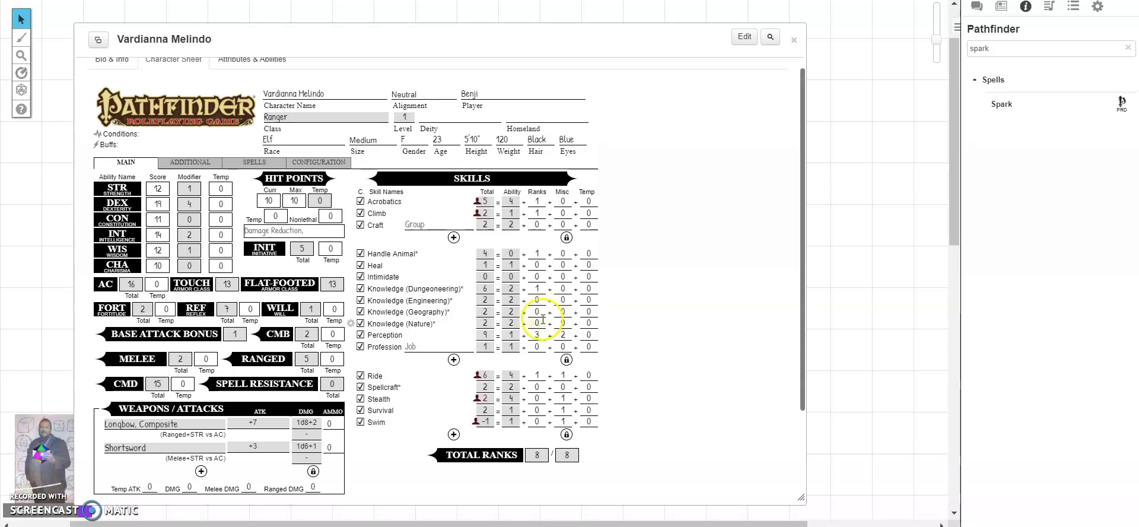
# - Turn the class skill mark for Acrobatics off and back on
pyautogui.click(360, 200)
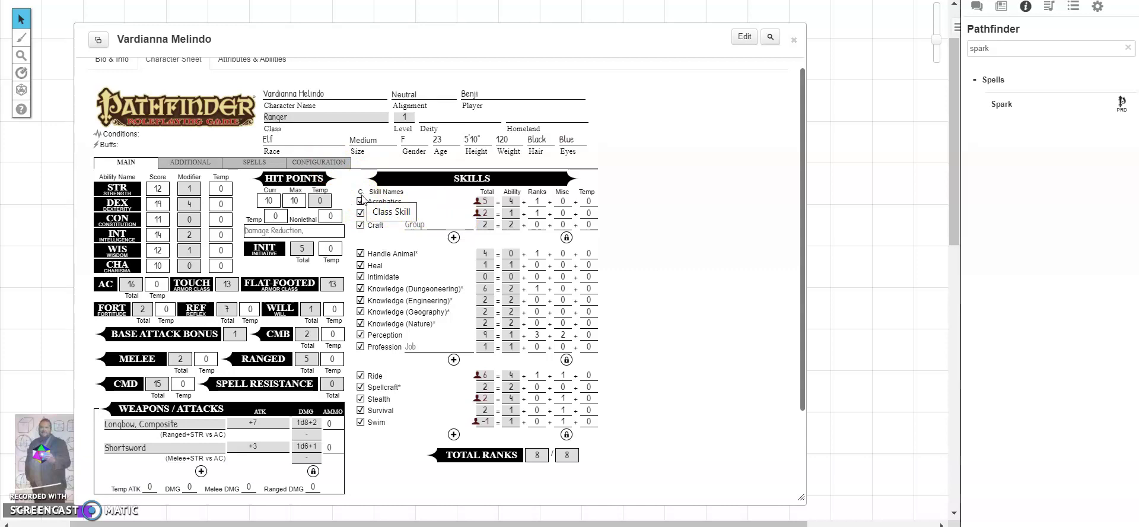
pyautogui.click(361, 201)
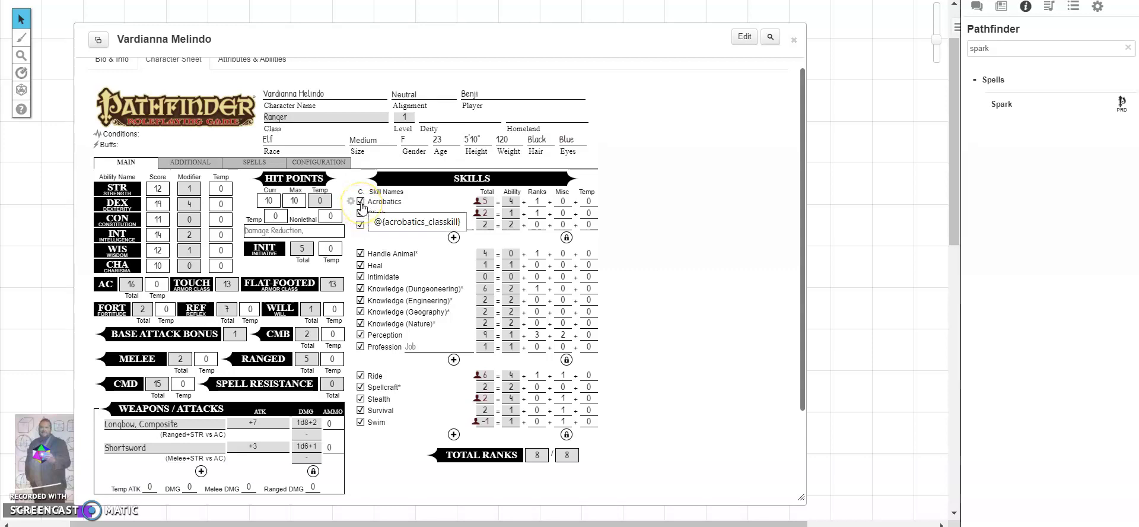
pyautogui.click(361, 201)
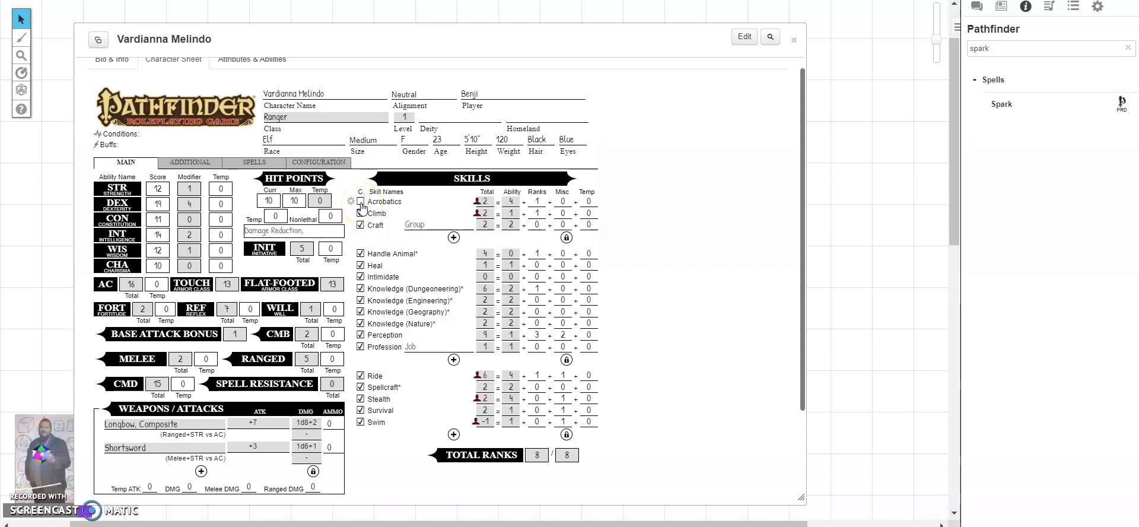
pyautogui.click(361, 204)
# - Review the character's bio and info page and the attributes and abilities list, and return to the main character sheet
pyautogui.moveTo(802, 243); pyautogui.dragTo(786, 229)
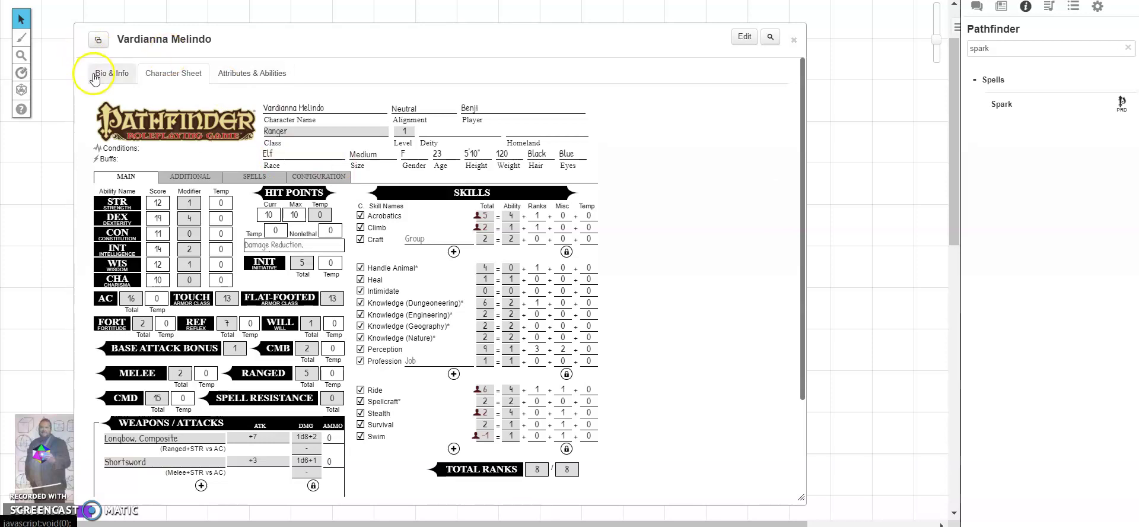
pyautogui.click(96, 75)
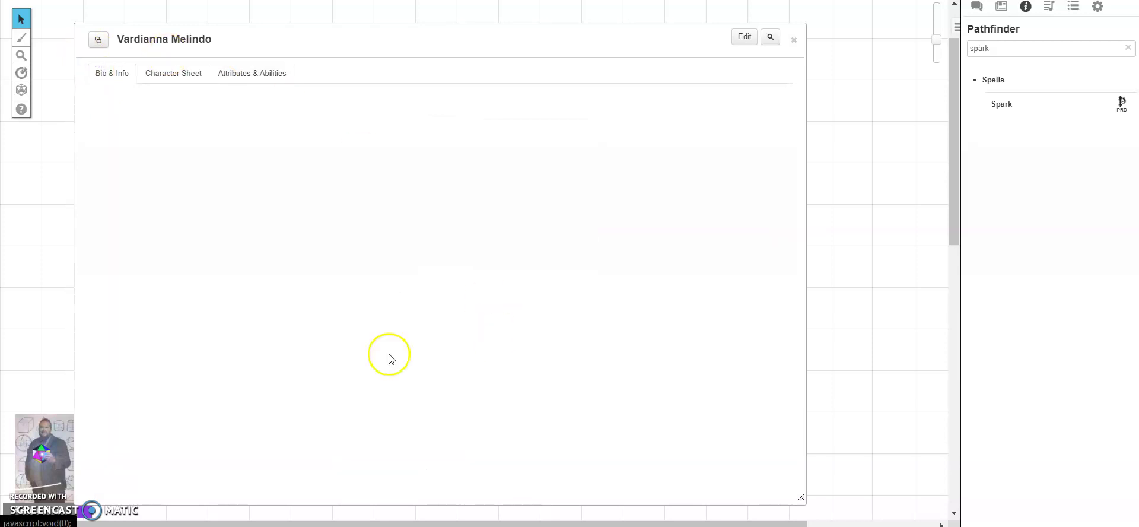
pyautogui.click(163, 77)
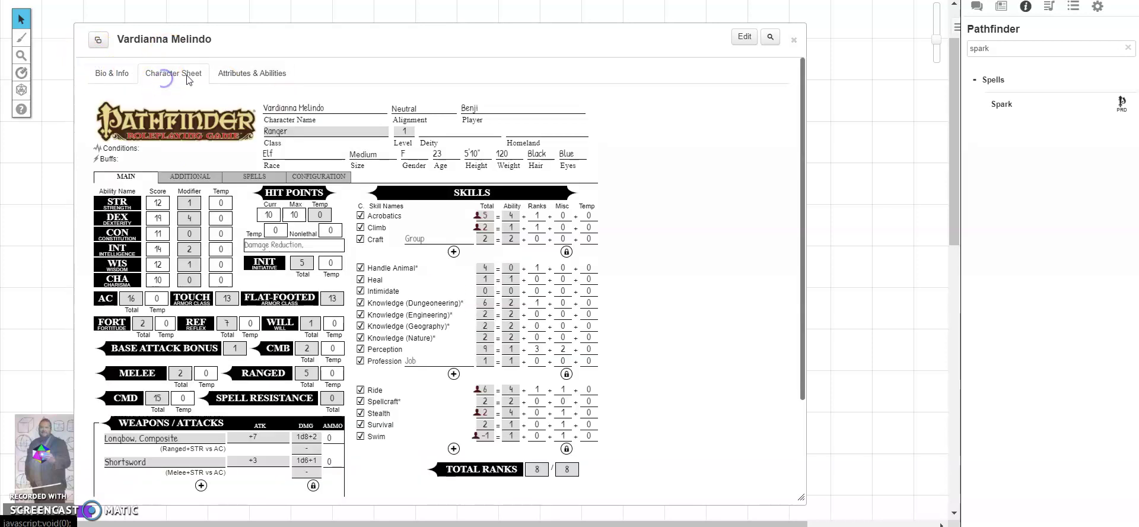
pyautogui.click(224, 75)
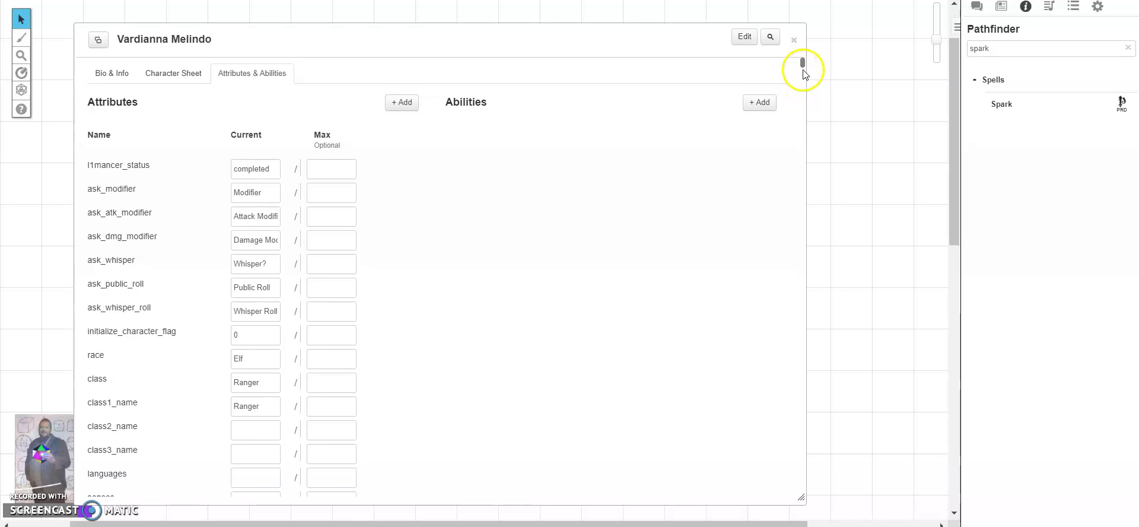
pyautogui.moveTo(804, 67); pyautogui.dragTo(804, 36)
pyautogui.click(185, 78)
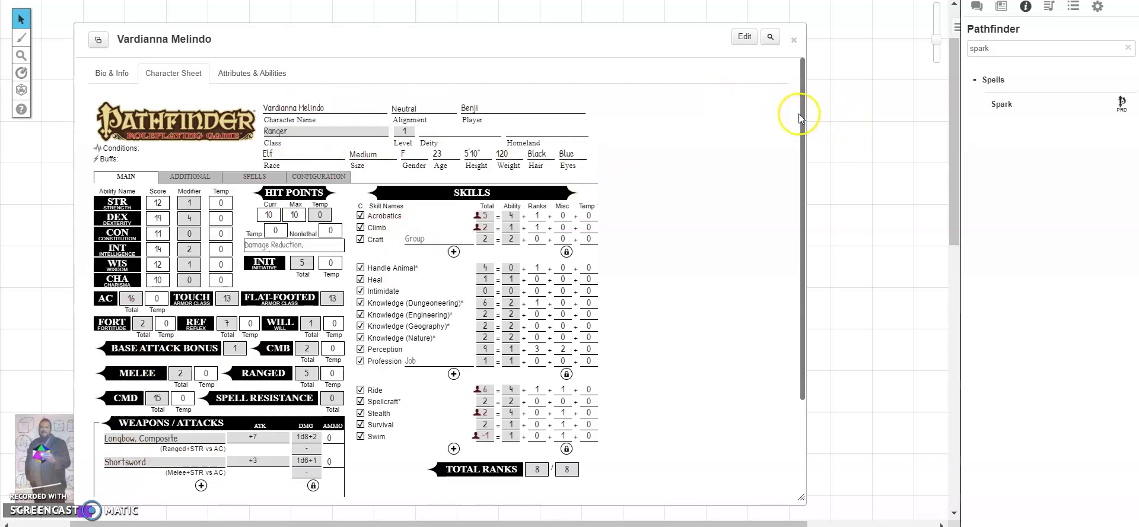
pyautogui.moveTo(802, 112); pyautogui.dragTo(778, 162)
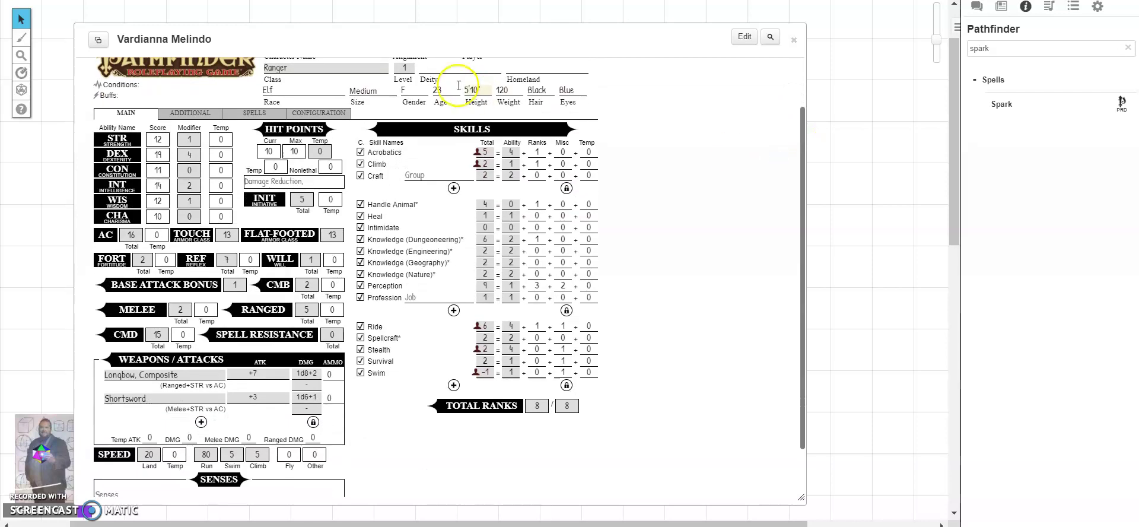